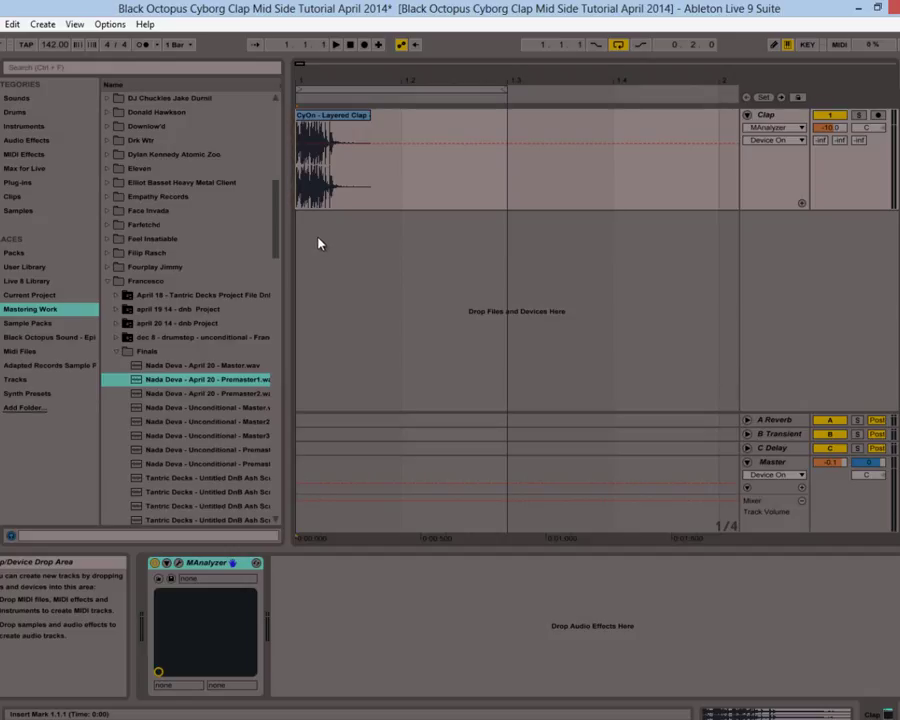
Select the CyOn - Layered Clap - 02 clip on the Clap track
left_click_drag(304, 74, 305, 79)
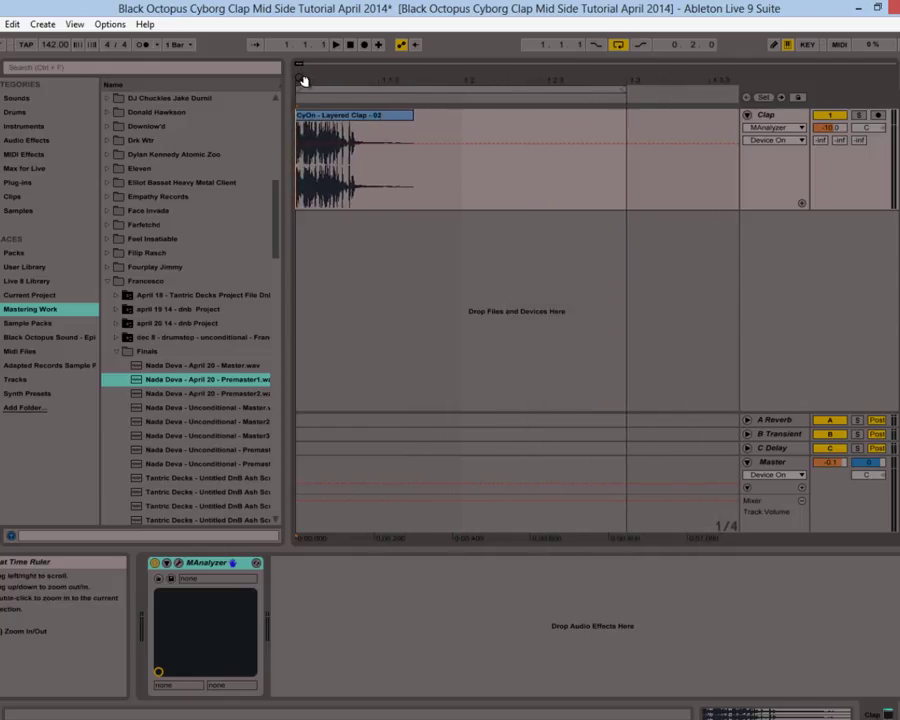
left_click_drag(305, 78, 307, 84)
left_click(352, 116)
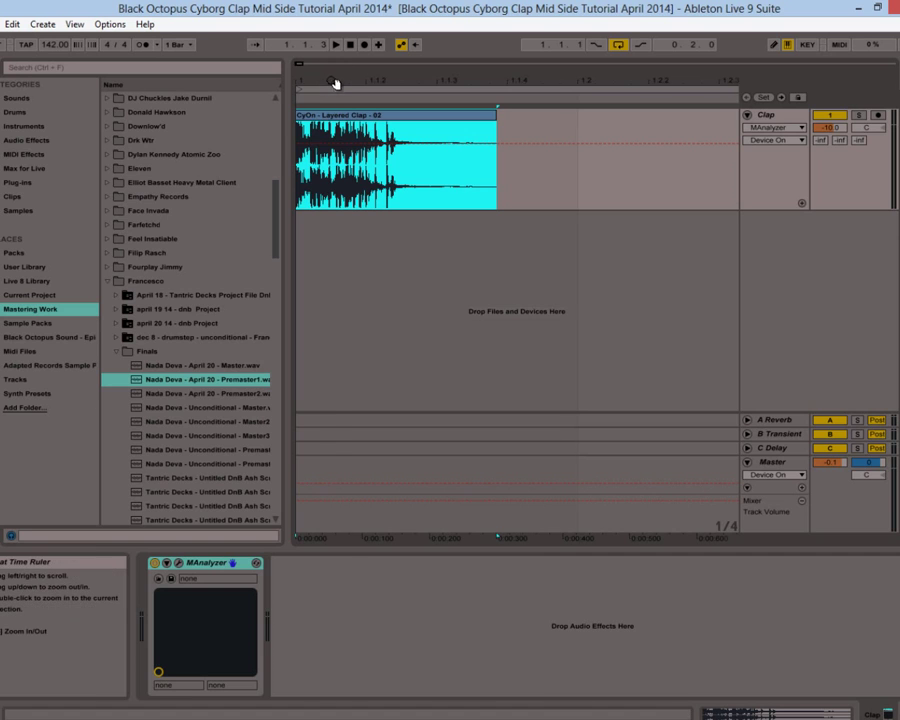
left_click_drag(335, 84, 358, 80)
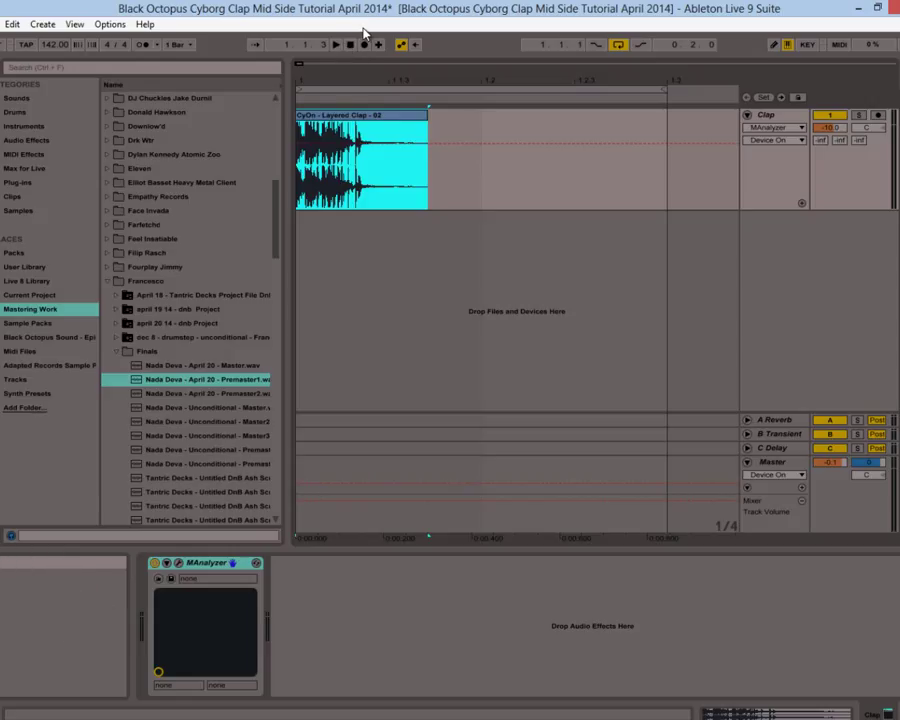
Search the plug-ins for "ozone" and insert iZotope Ozone 5 on the Clap track ahead of MAnalyzer
left_click(60, 71)
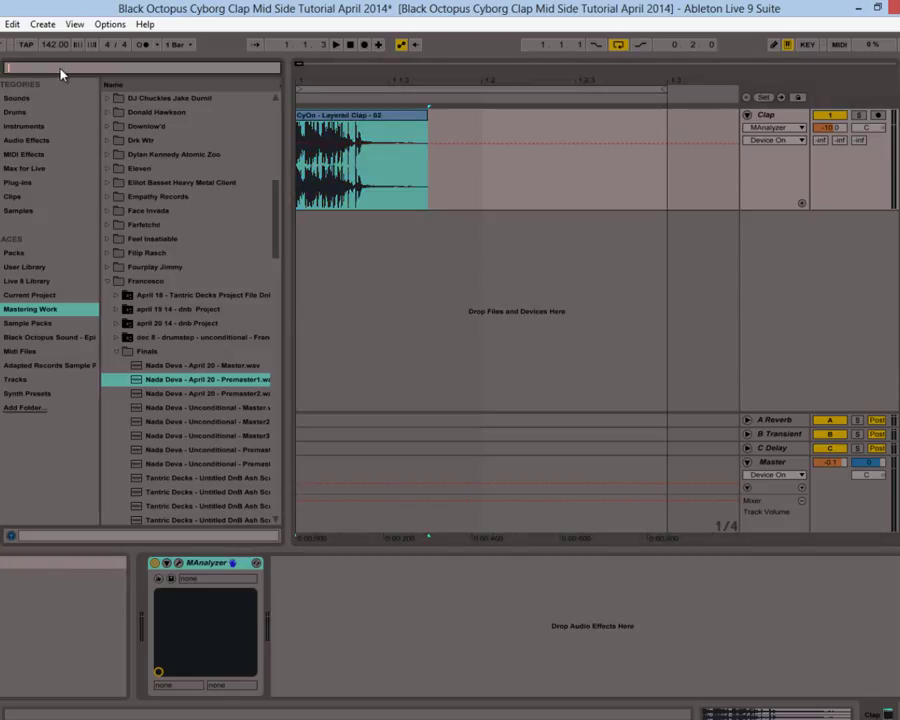
type("ozone")
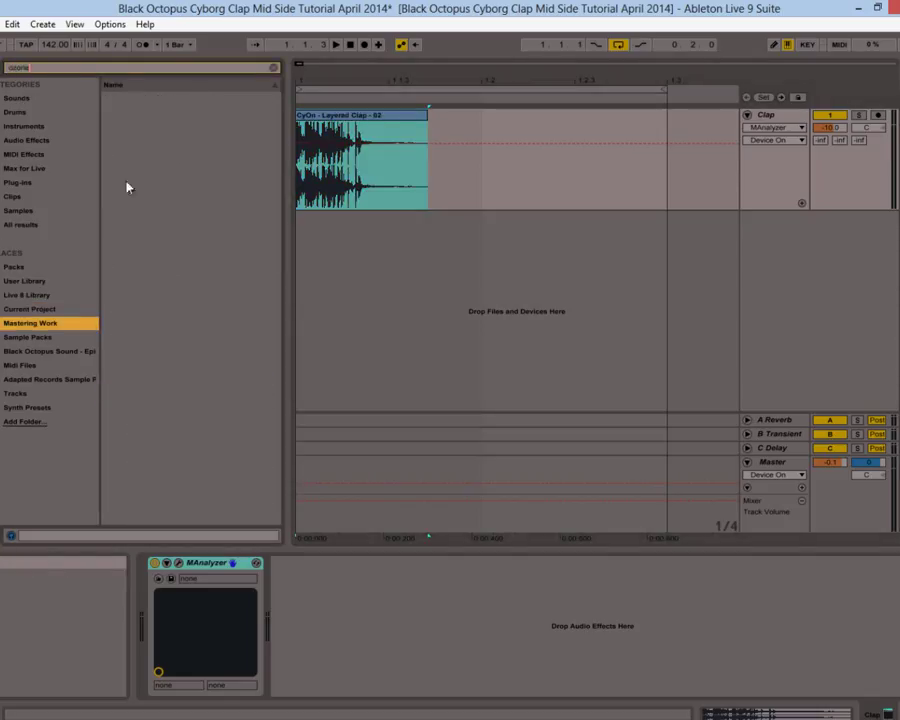
left_click(40, 183)
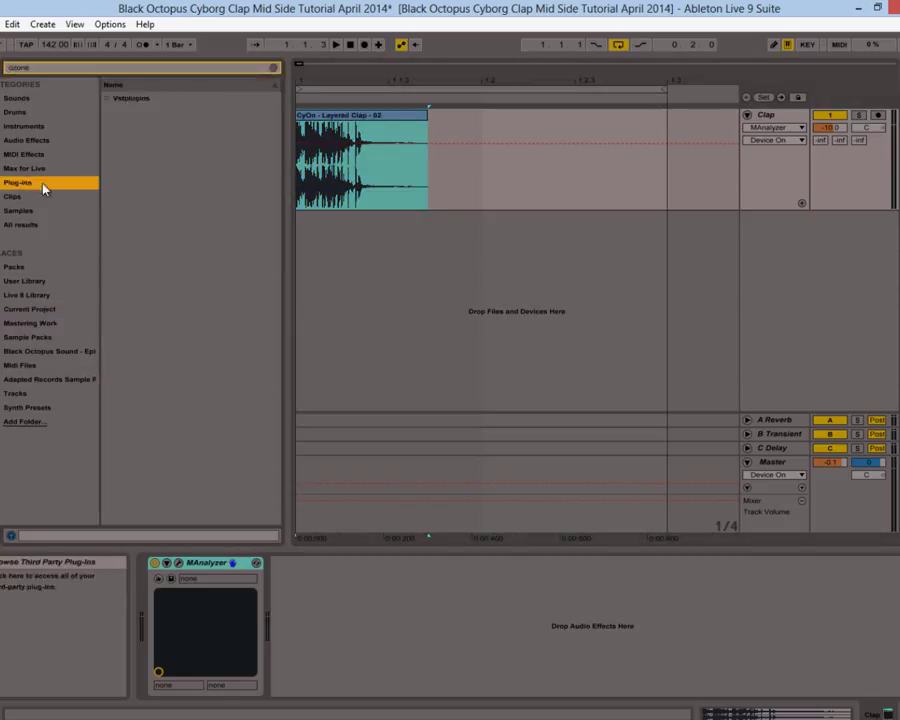
left_click(108, 99)
left_click(115, 113)
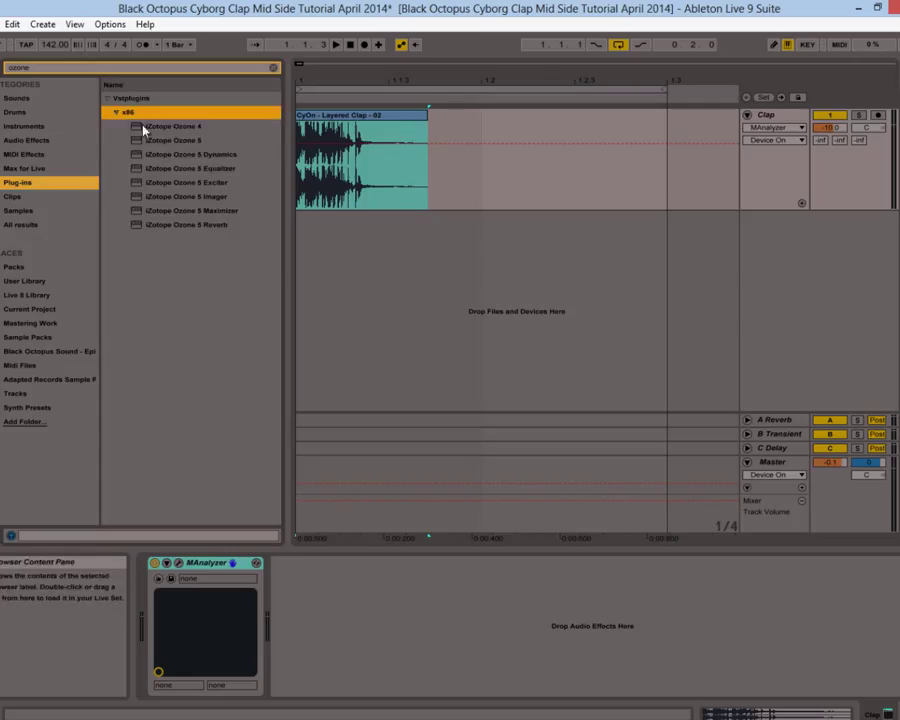
left_click_drag(151, 141, 164, 664)
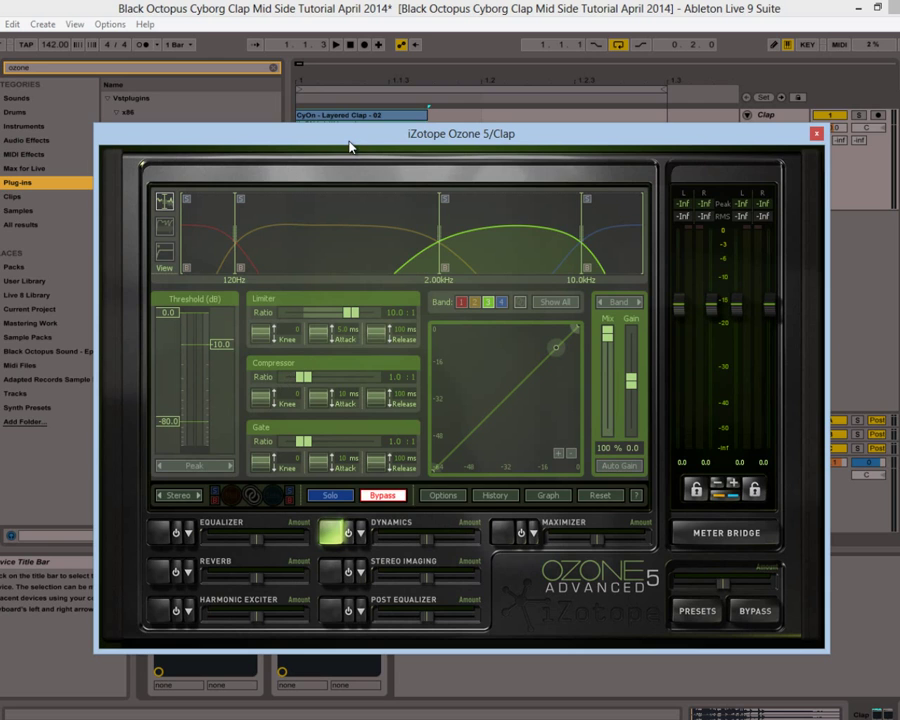
mouse_move(349, 139)
left_mouse_down()
mouse_move(356, 117)
mouse_move(358, 137)
left_mouse_up()
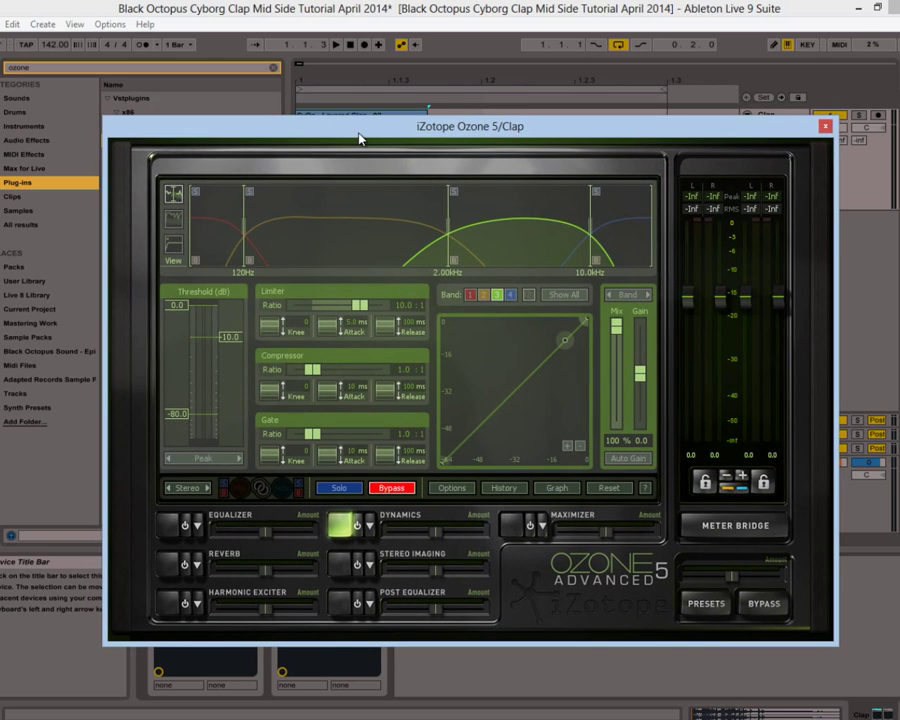
Show Ozone's Reverb module, switch it to Mid/Side processing and select the Mid channel for editing
left_click(175, 566)
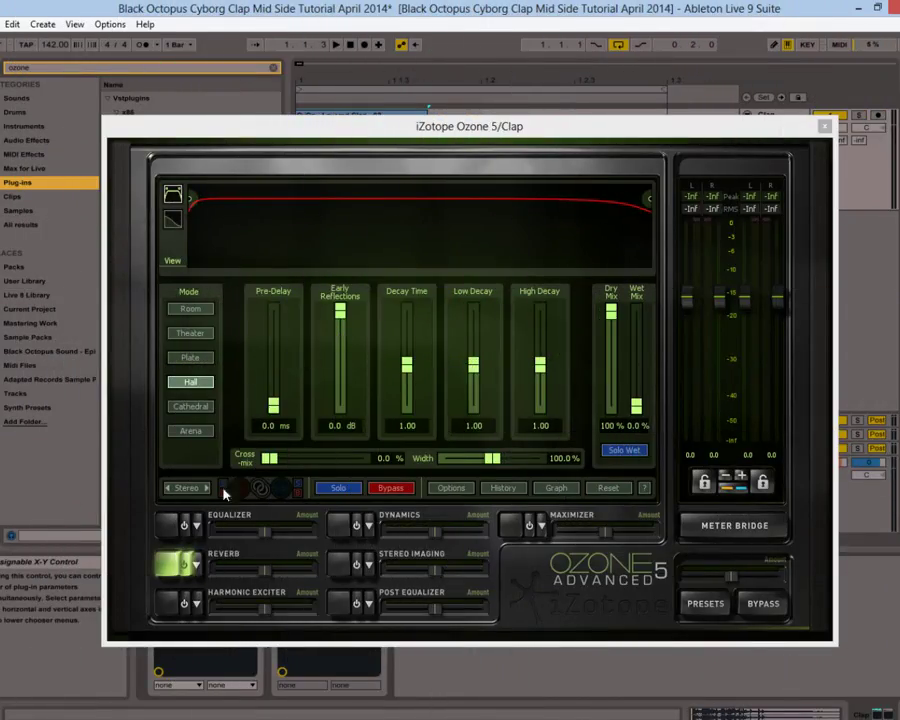
left_click(170, 526)
left_click(171, 566)
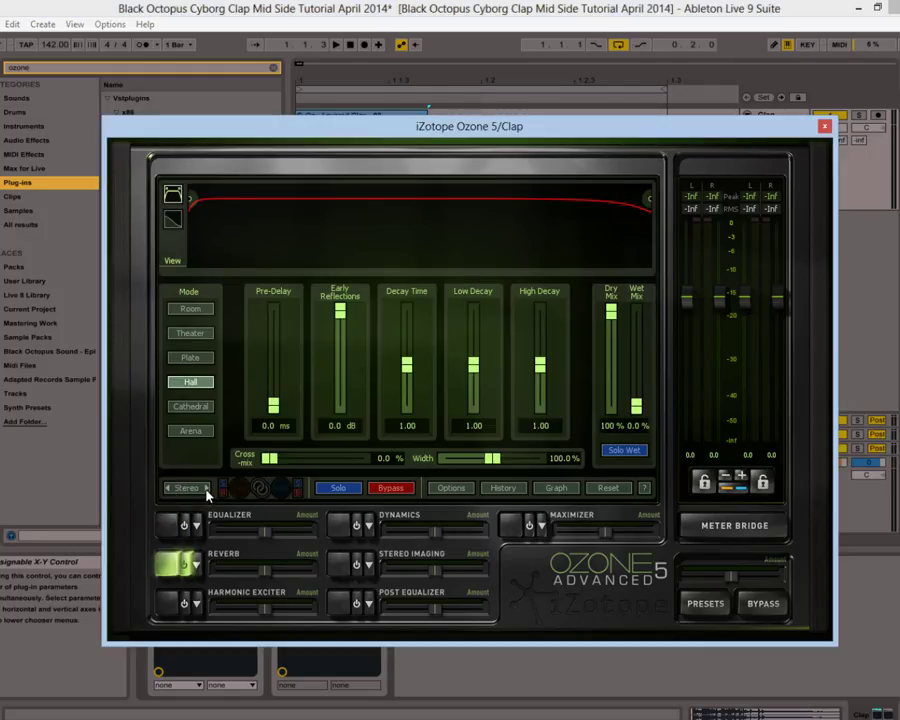
left_click(206, 489)
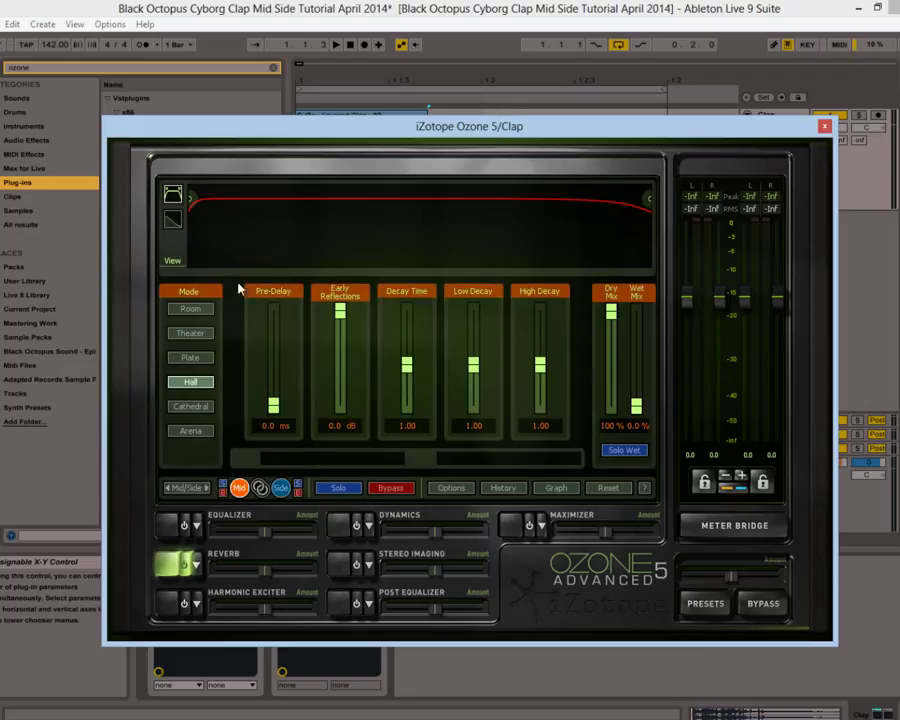
left_click(281, 488)
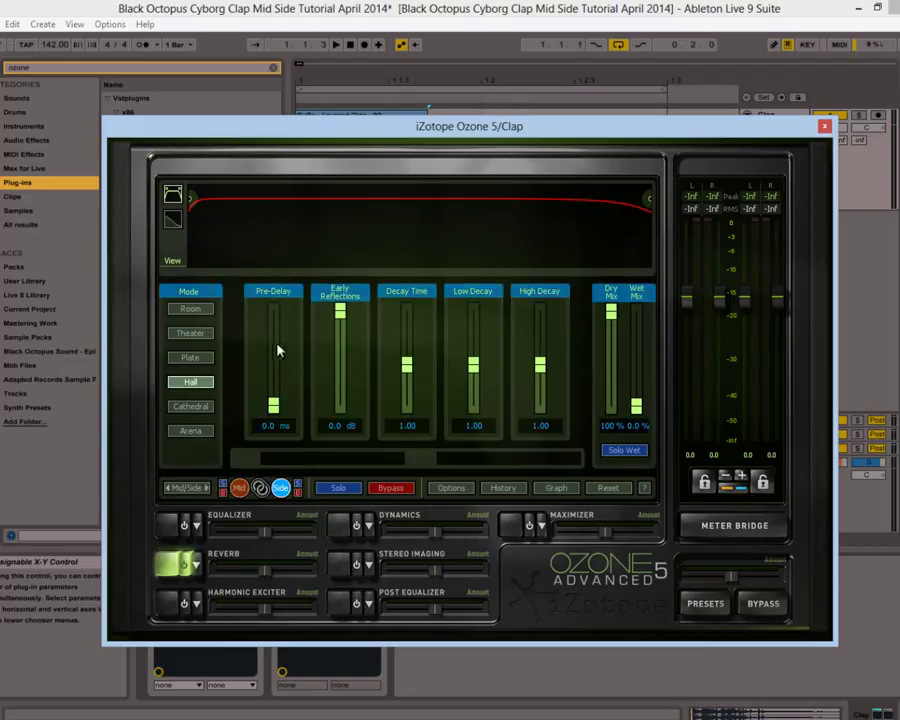
left_click(239, 488)
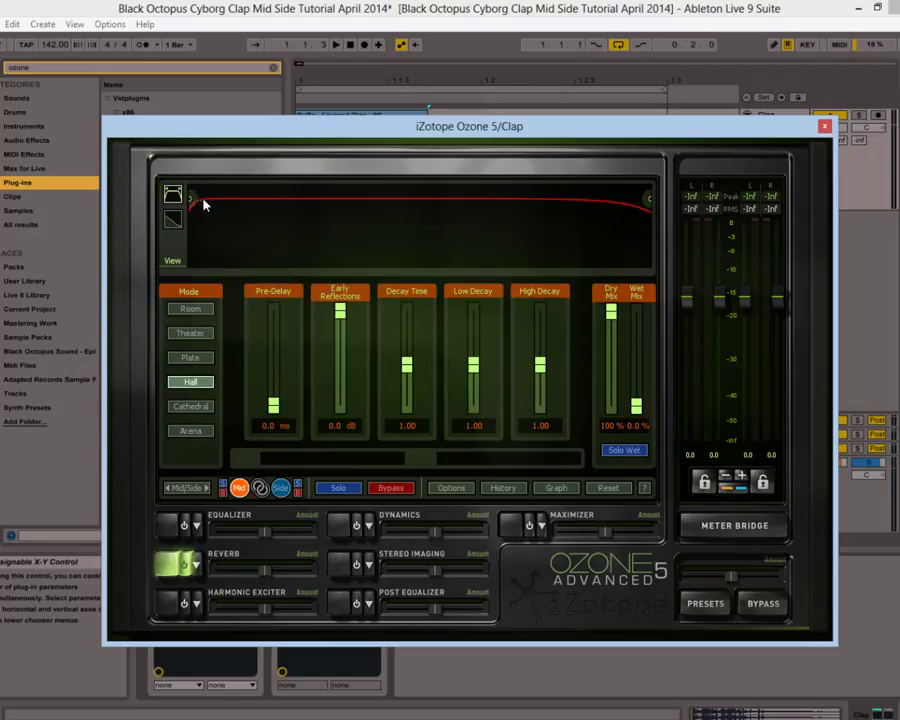
Set the mid reverb's low cutoff to about 1952 Hz and its decay time, low decay and high decay to 0.25
left_click_drag(184, 197, 446, 188)
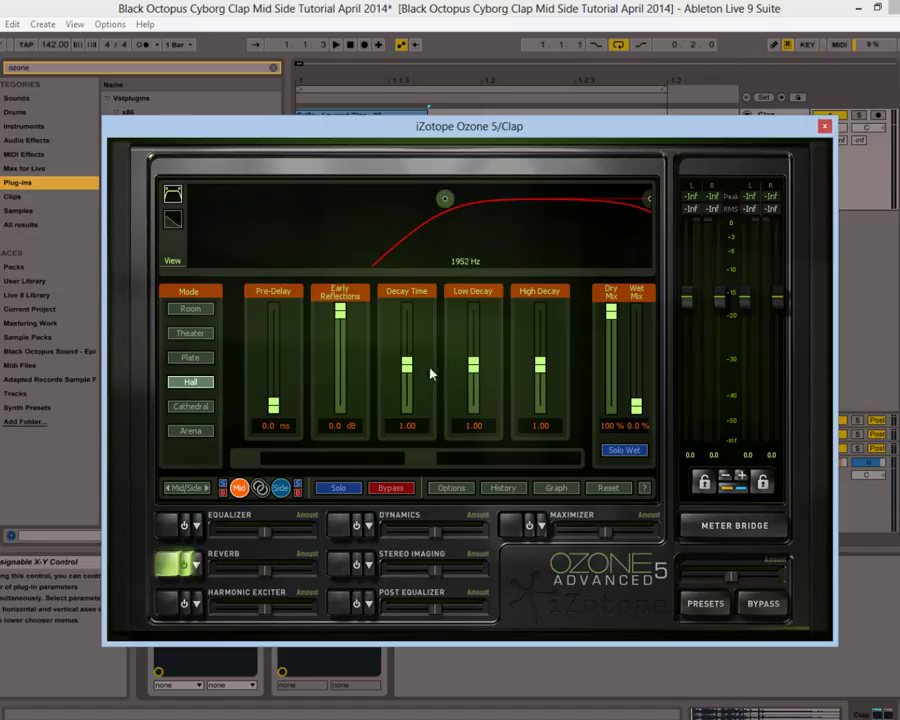
left_click_drag(406, 365, 450, 408)
left_click_drag(473, 365, 473, 406)
left_click_drag(540, 366, 530, 447)
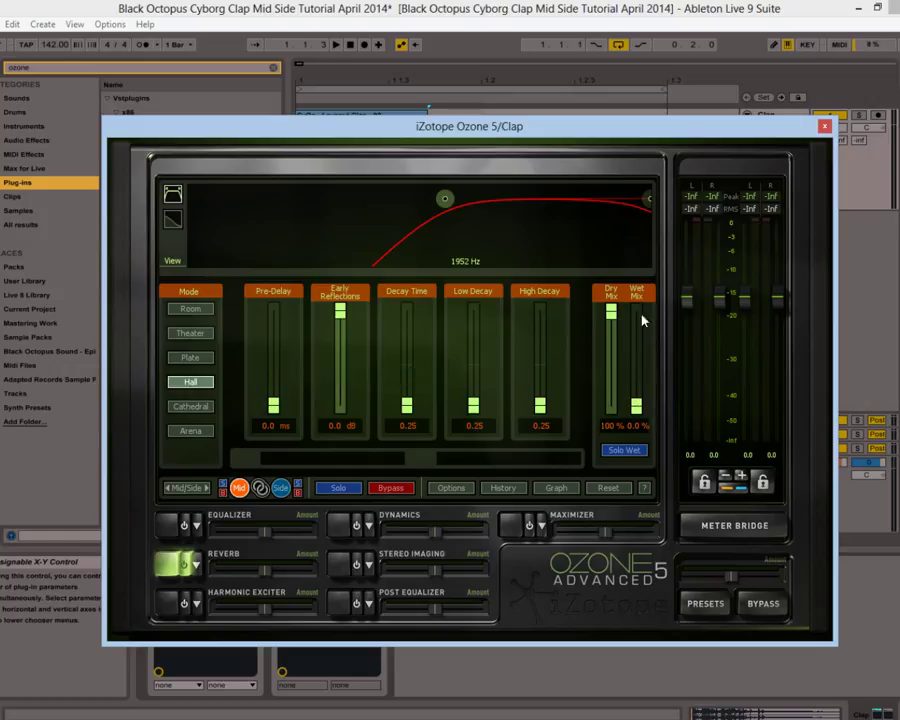
Set the mid reverb's wet mix to about 3.4 %
left_click_drag(638, 408, 656, 283)
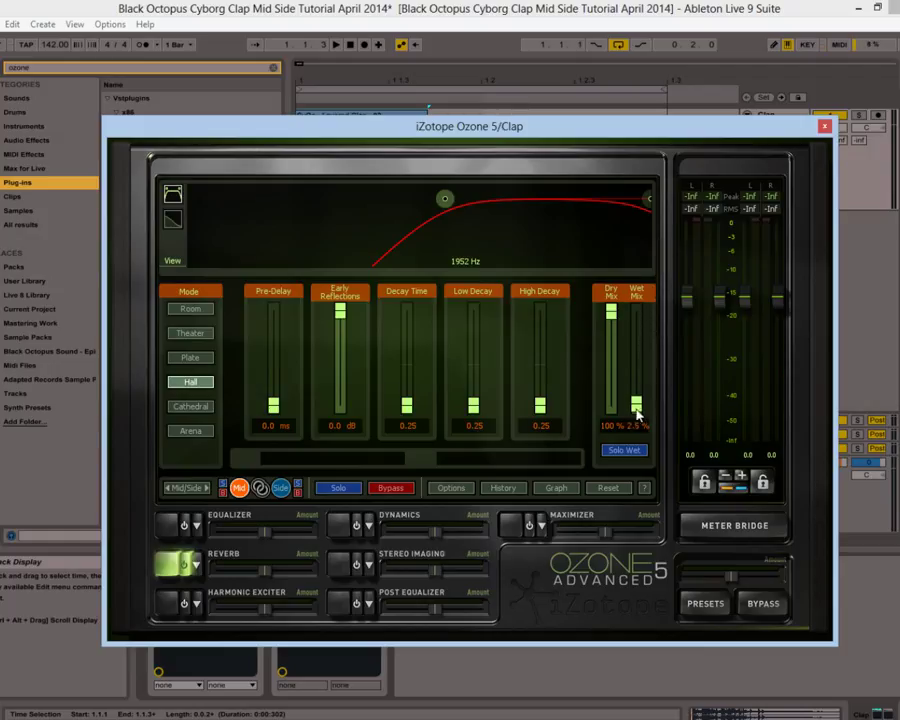
left_click_drag(645, 396, 642, 428)
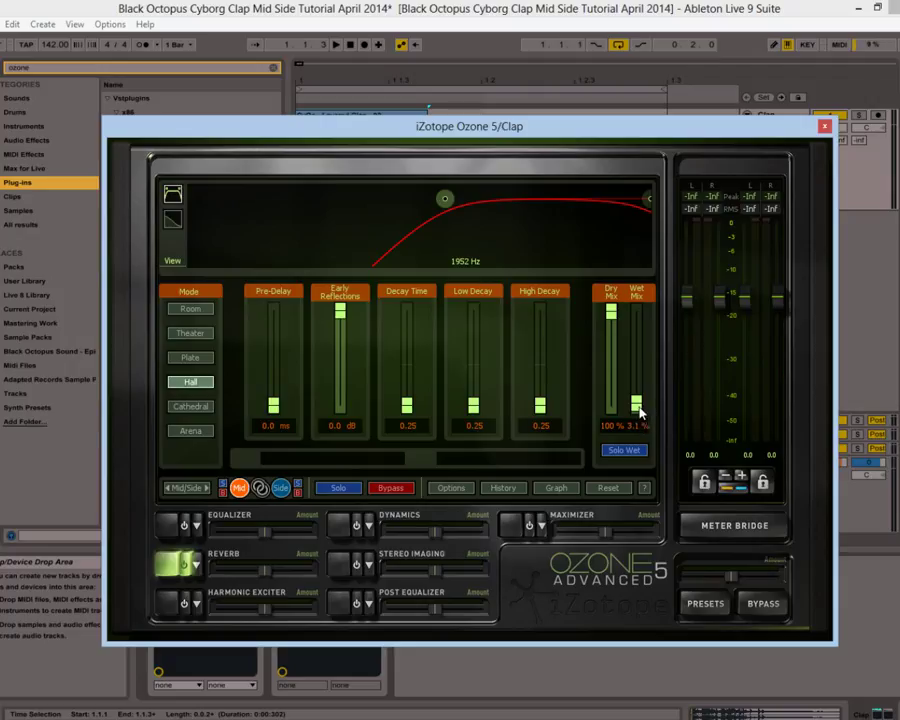
mouse_move(640, 410)
left_mouse_down()
mouse_move(638, 402)
mouse_move(646, 438)
mouse_move(637, 388)
mouse_move(641, 408)
left_mouse_up()
Solo the wet reverb signal and audition the clap, raising the mid wet mix to about 4.5 %
left_click(619, 455)
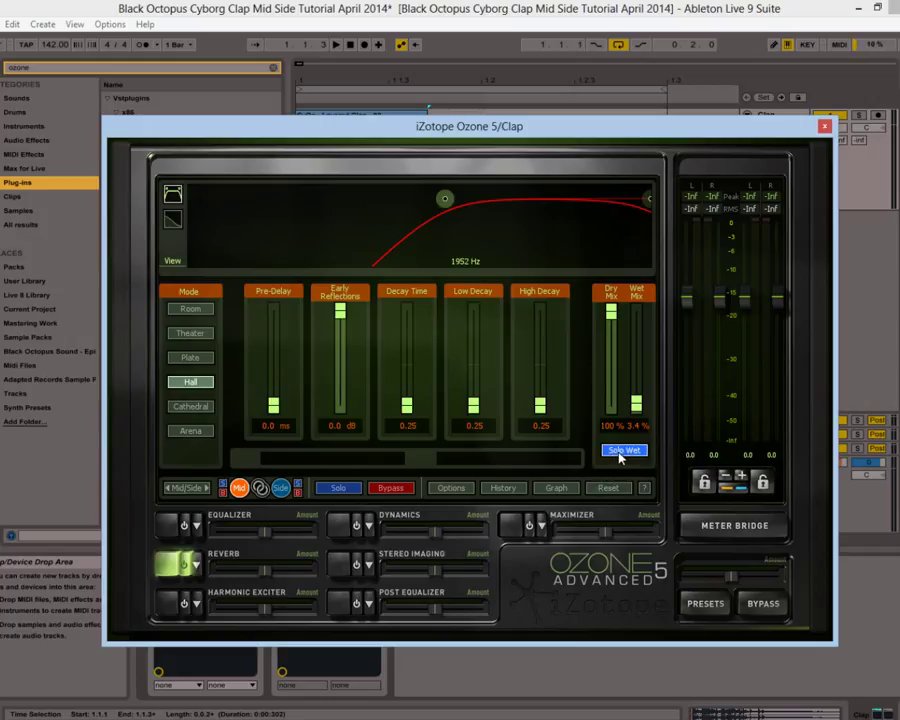
left_click(620, 455)
left_click(620, 455)
left_click(621, 455)
key("space")
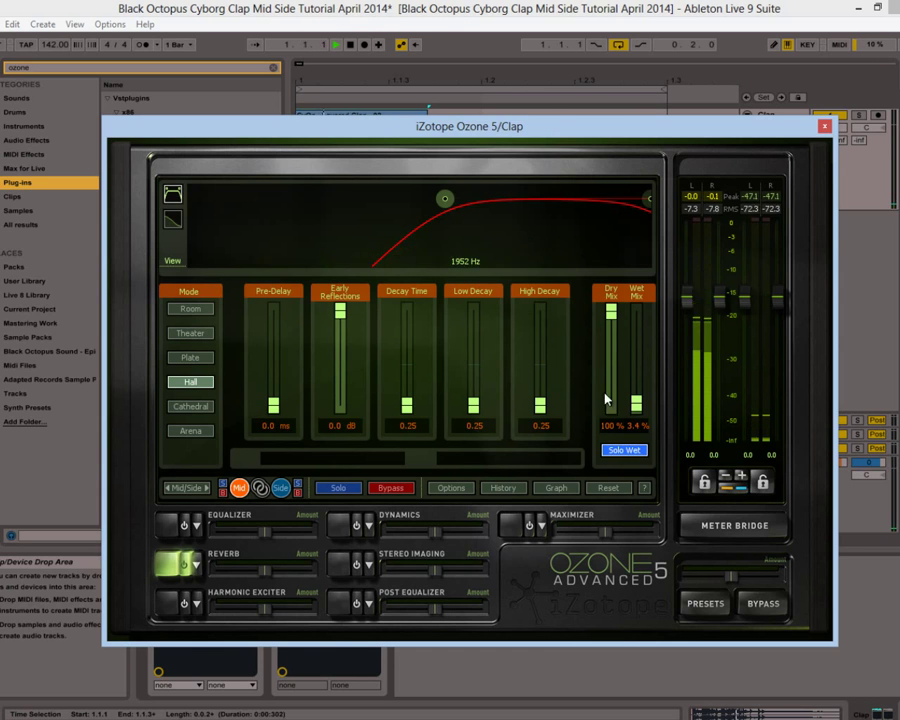
key("space")
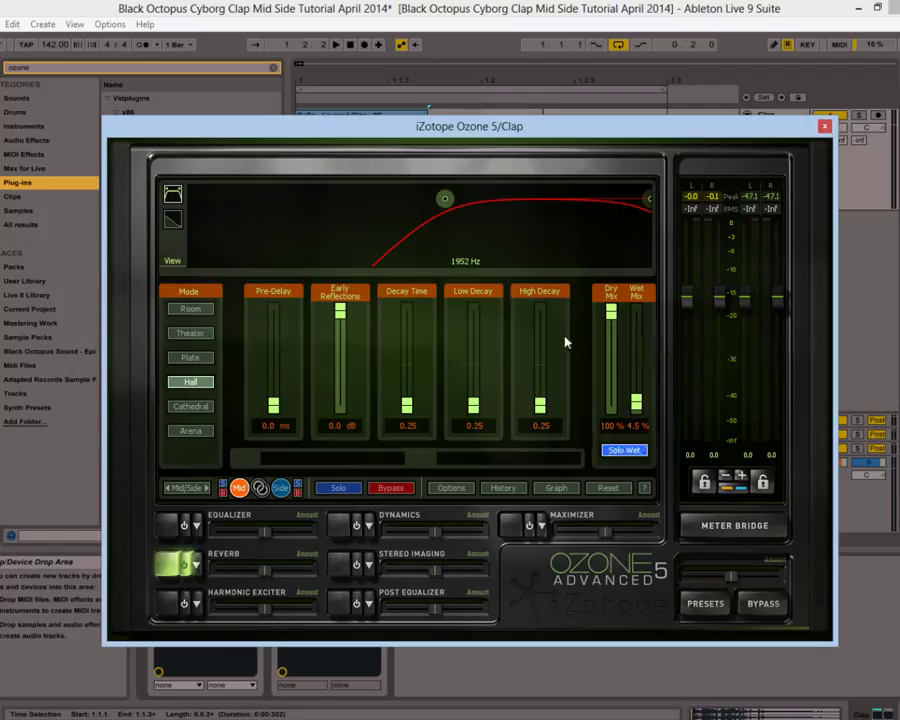
Switch the reverb to the Side channel and set its low cutoff to about 2545 Hz and decay time to about 0.33
left_click(282, 488)
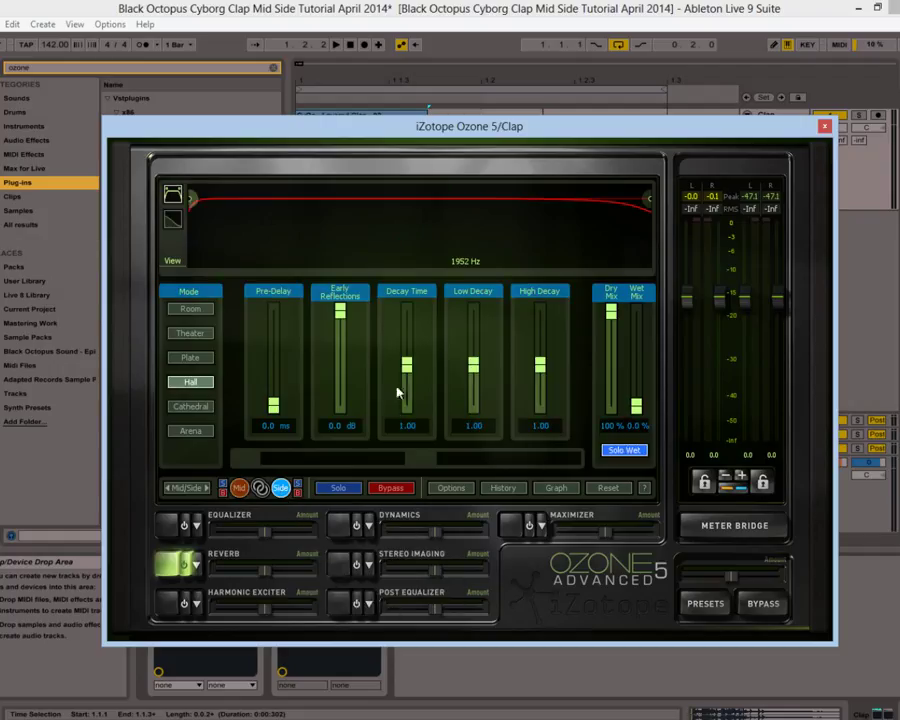
left_click_drag(190, 197, 474, 183)
left_click_drag(413, 362, 410, 398)
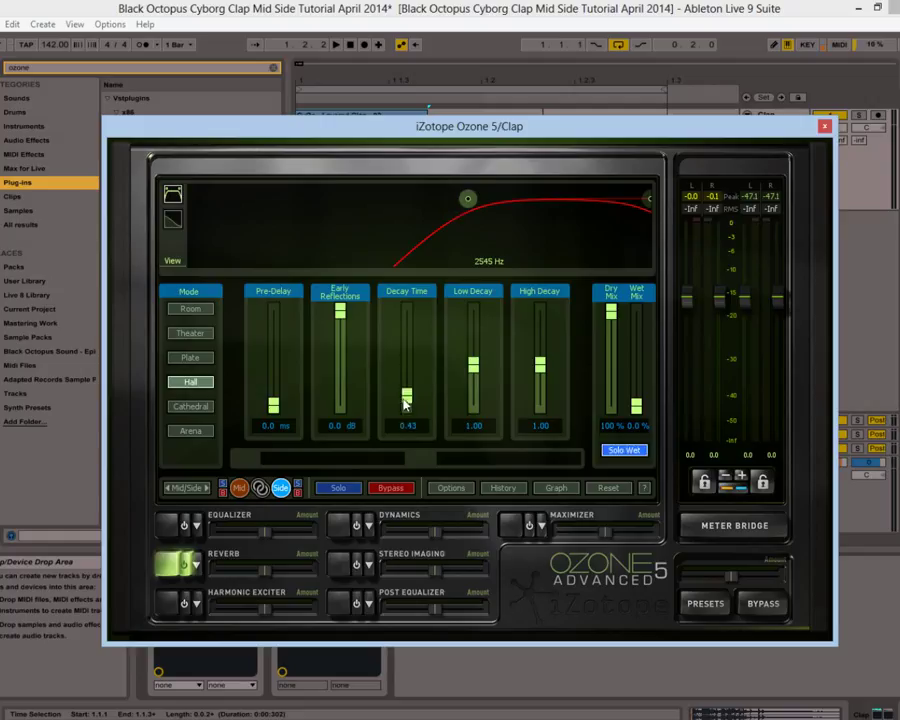
Set the side reverb's low decay to about 0.39 and high decay to about 0.42
left_click_drag(474, 371, 487, 410)
left_click_drag(540, 366, 544, 412)
left_click_drag(472, 412, 474, 400)
left_click_drag(543, 405, 543, 399)
left_click_drag(477, 403, 477, 398)
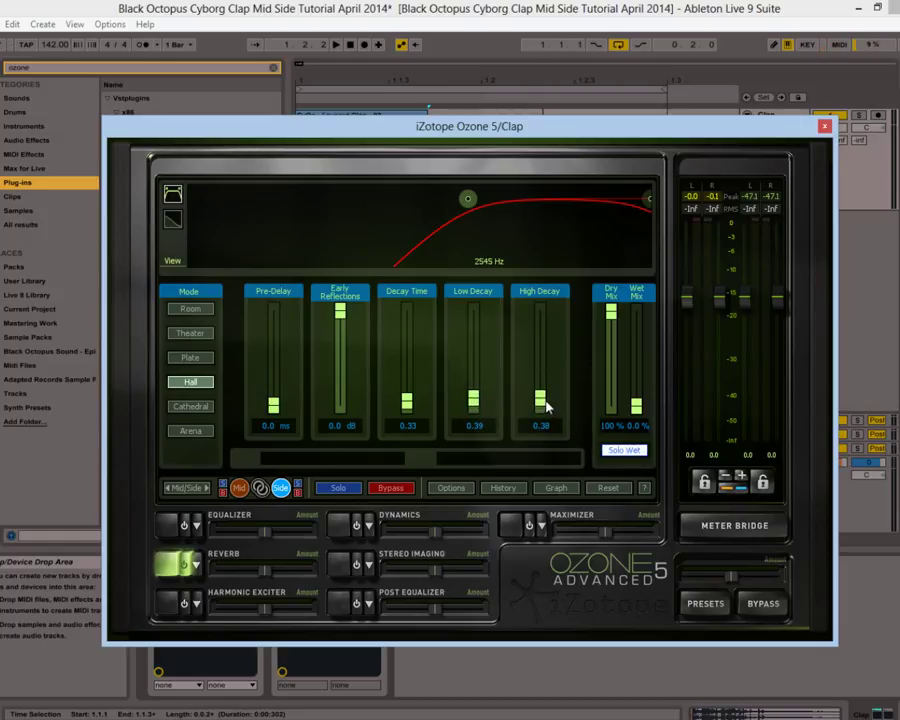
left_click_drag(547, 405, 541, 397)
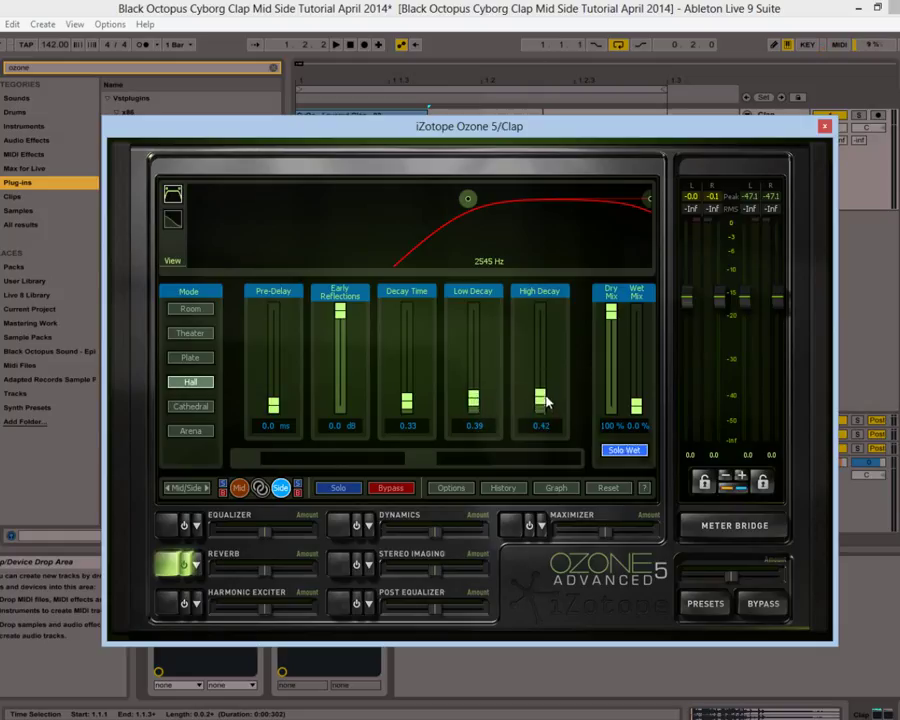
Play the clap with the wet signal soloed and raise the side reverb's wet mix to about 31 %
left_click(338, 489)
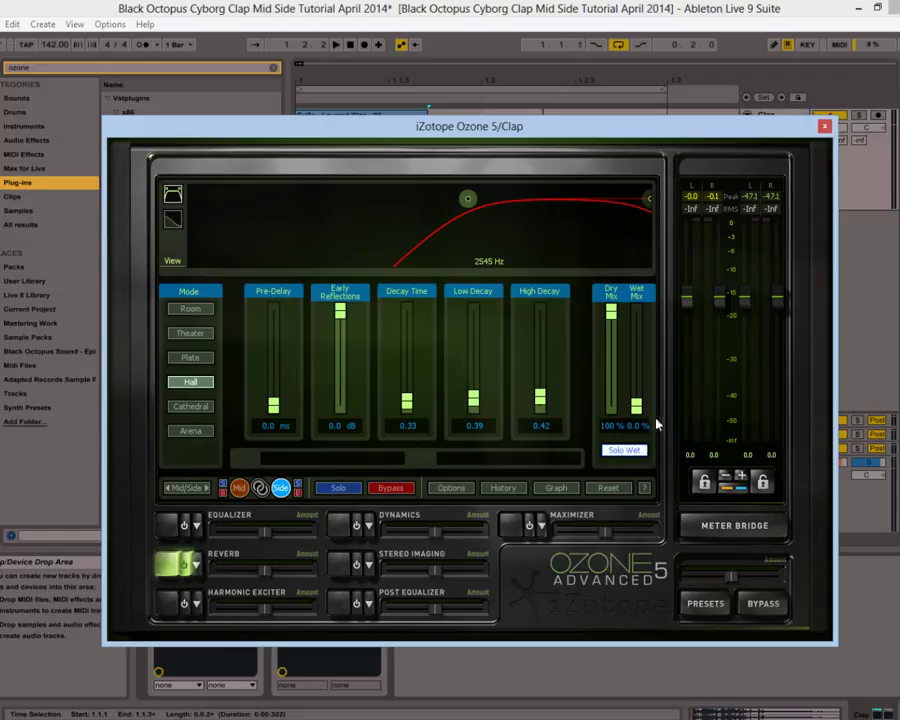
left_click_drag(636, 408, 658, 263)
left_click_drag(637, 403, 658, 293)
key("space")
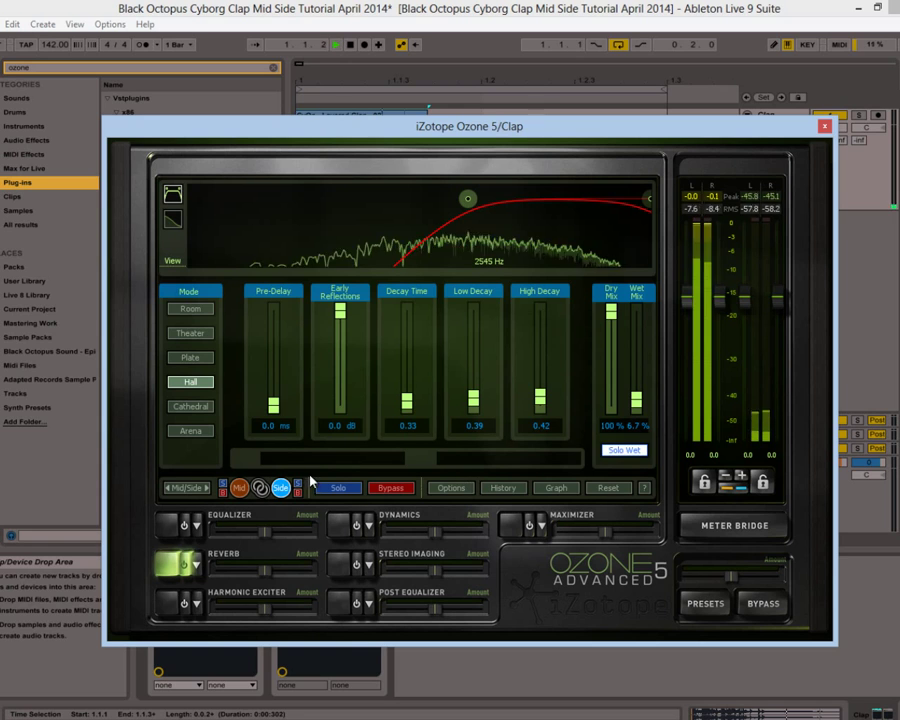
left_click_drag(628, 405, 632, 398)
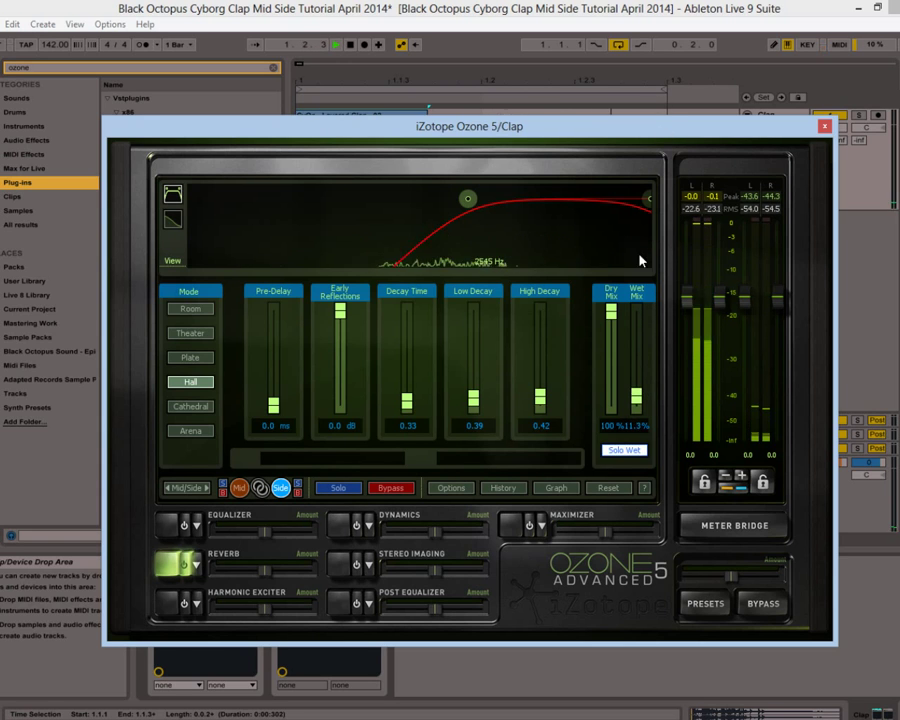
left_click_drag(638, 400, 636, 374)
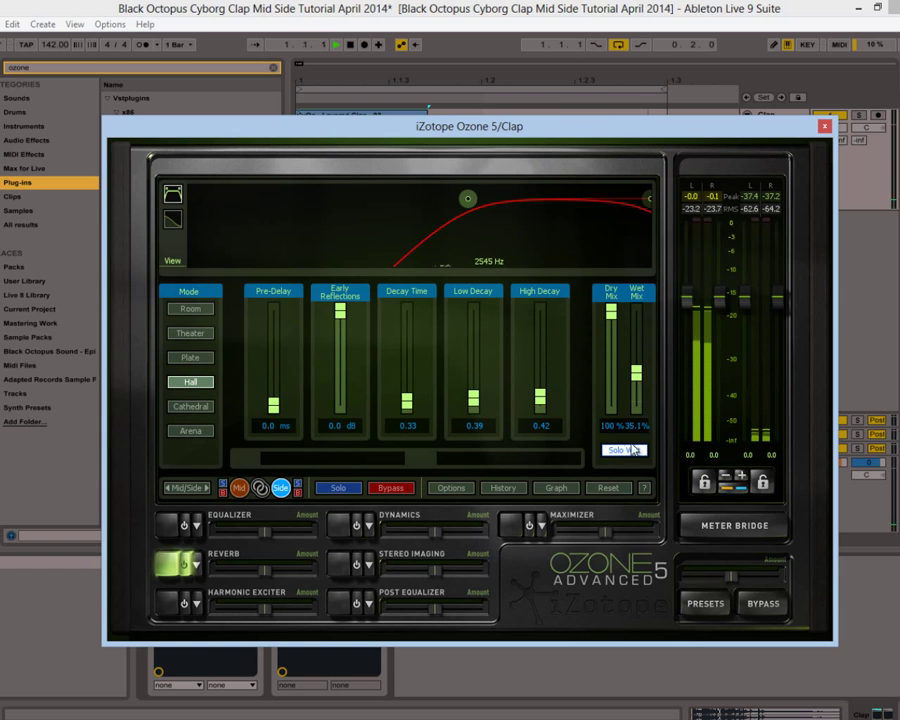
left_click_drag(637, 377, 638, 393)
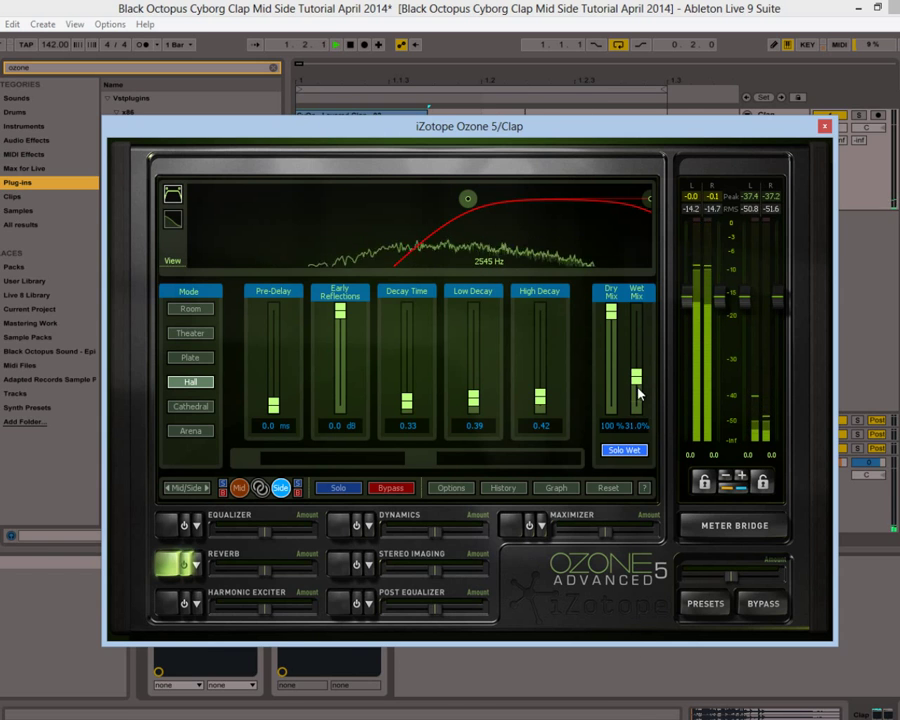
Turn off the wet solo, lower the side reverb's wet mix to about 26.4 % and stop playback
left_click(623, 452)
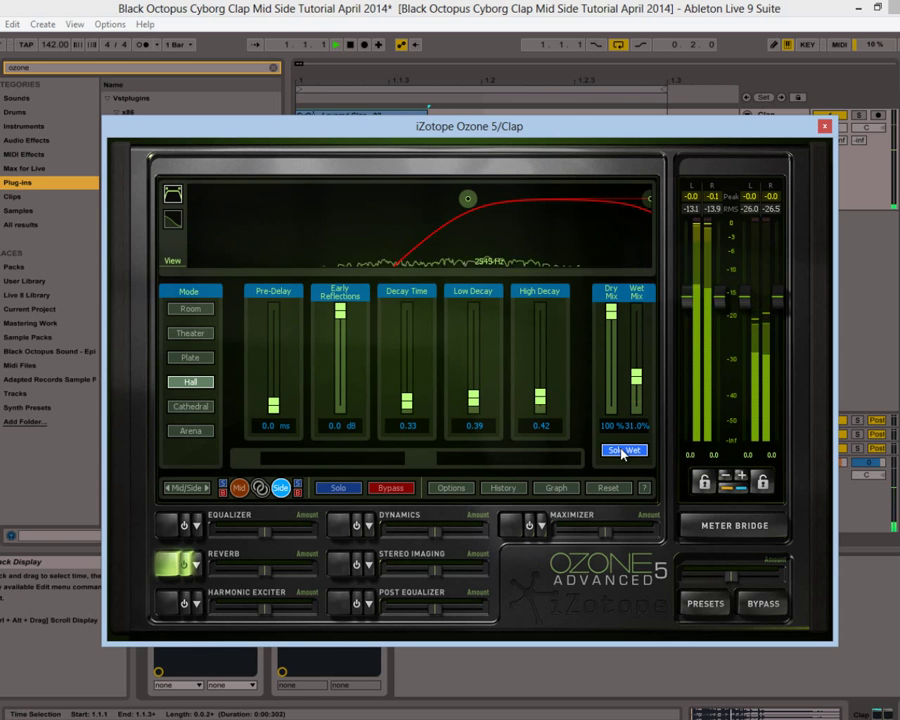
left_click(621, 451)
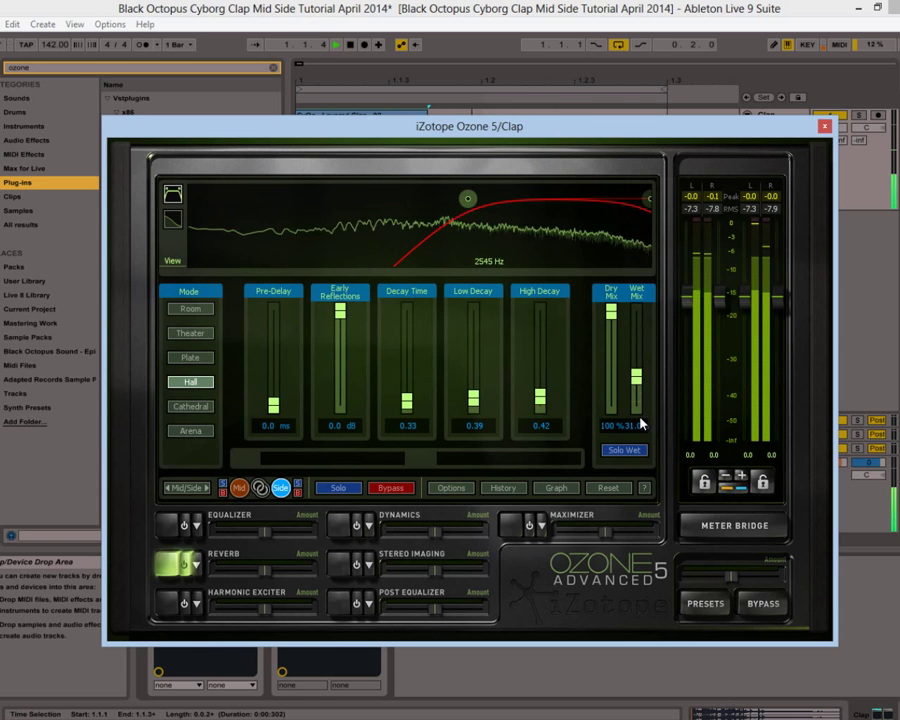
left_click_drag(641, 431, 711, 705)
key("space")
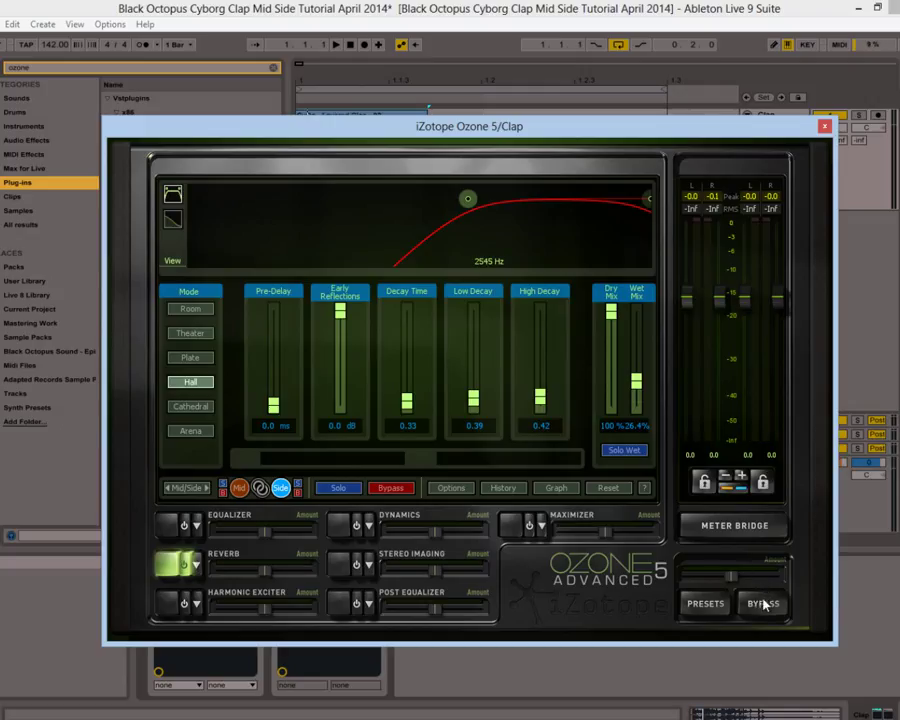
Play the clap, compare it with Ozone bypassed and active, and reduce the side reverb's wet mix to about 7 %
key("space")
left_click(763, 604)
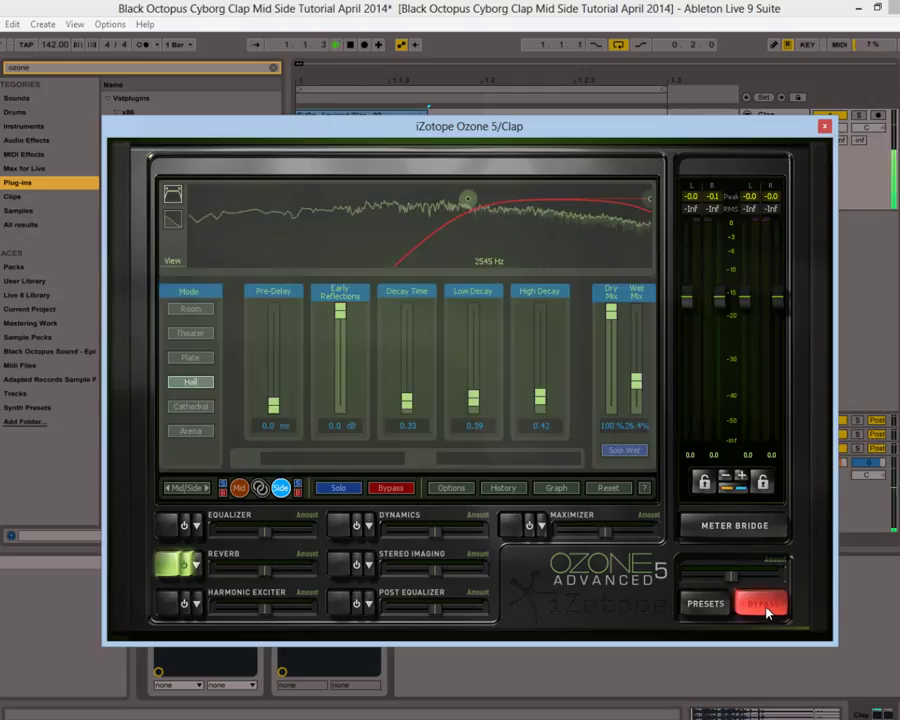
left_click(766, 606)
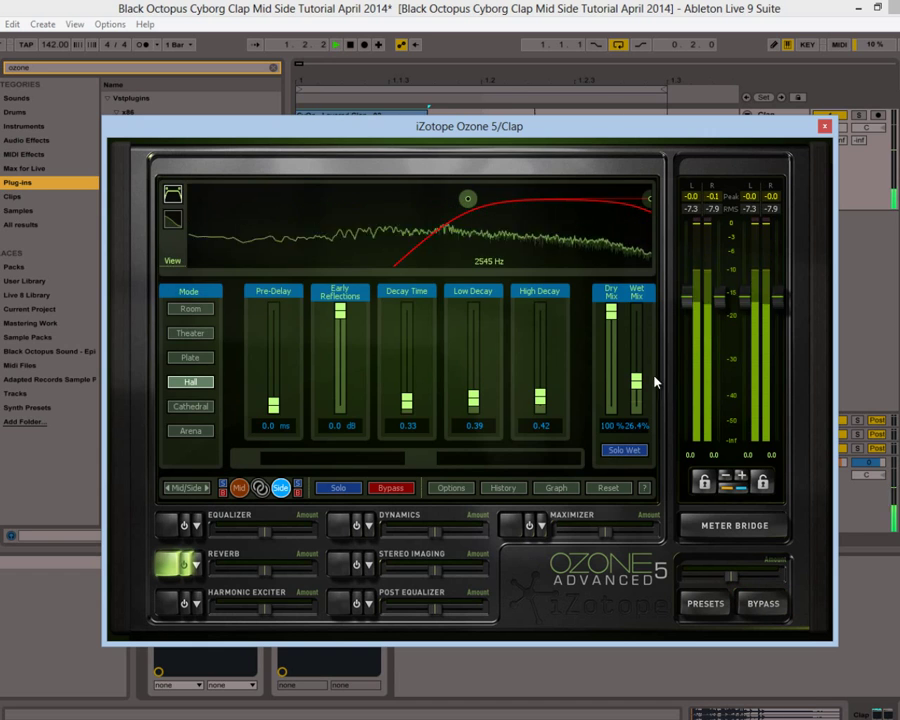
left_click_drag(636, 403, 636, 399)
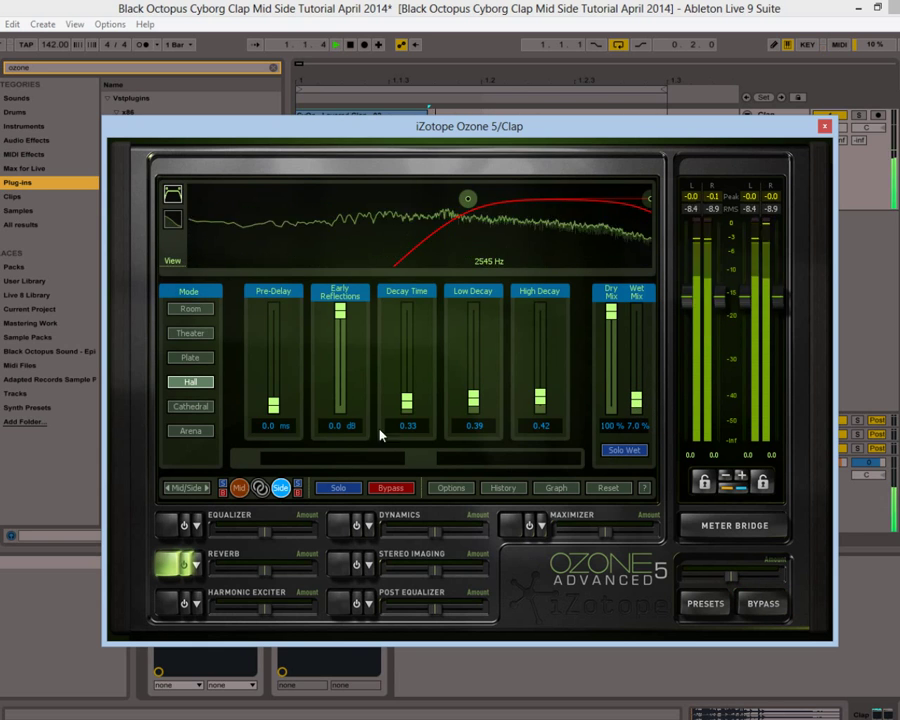
Set the side reverb's decay time to about 0.25, low decay to about 0.25 and high decay to about 0.39
left_click_drag(401, 407, 404, 445)
left_click_drag(473, 399, 473, 405)
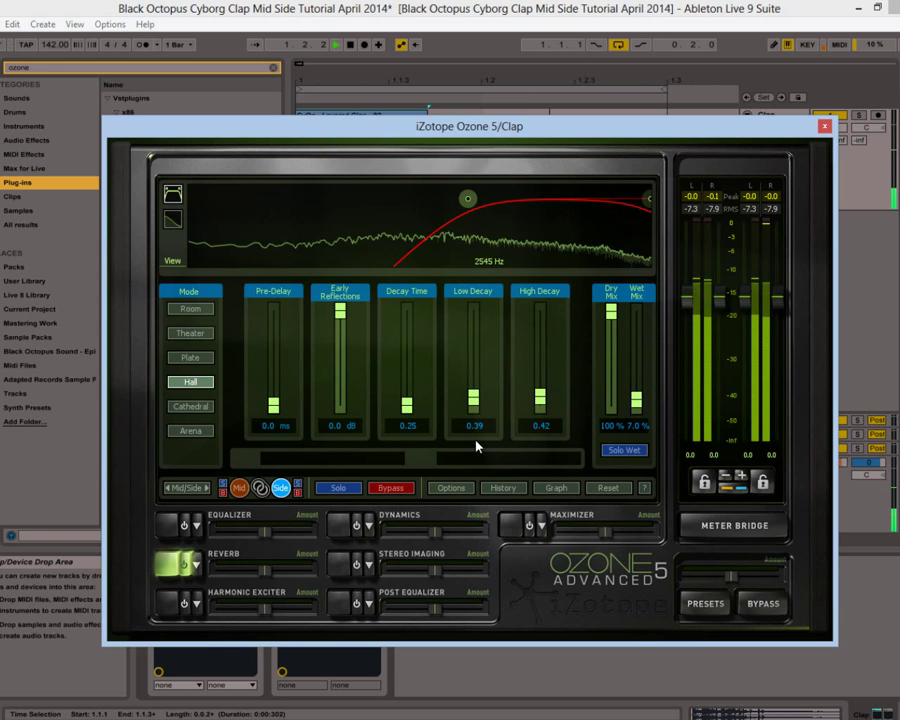
left_click_drag(540, 400, 531, 465)
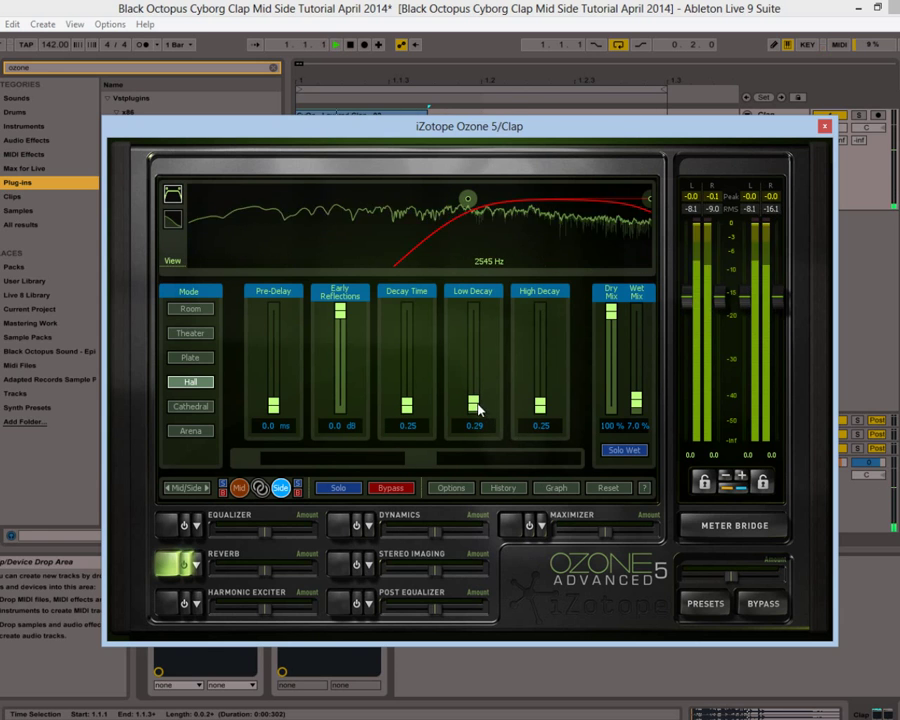
left_click_drag(474, 405, 478, 434)
left_click_drag(541, 405, 545, 379)
Set the side reverb's wet mix to about 7.2 %, briefly solo the wet signal and compare the clap with Ozone bypassed and active
left_click_drag(637, 404, 636, 402)
left_click(622, 451)
left_click(622, 452)
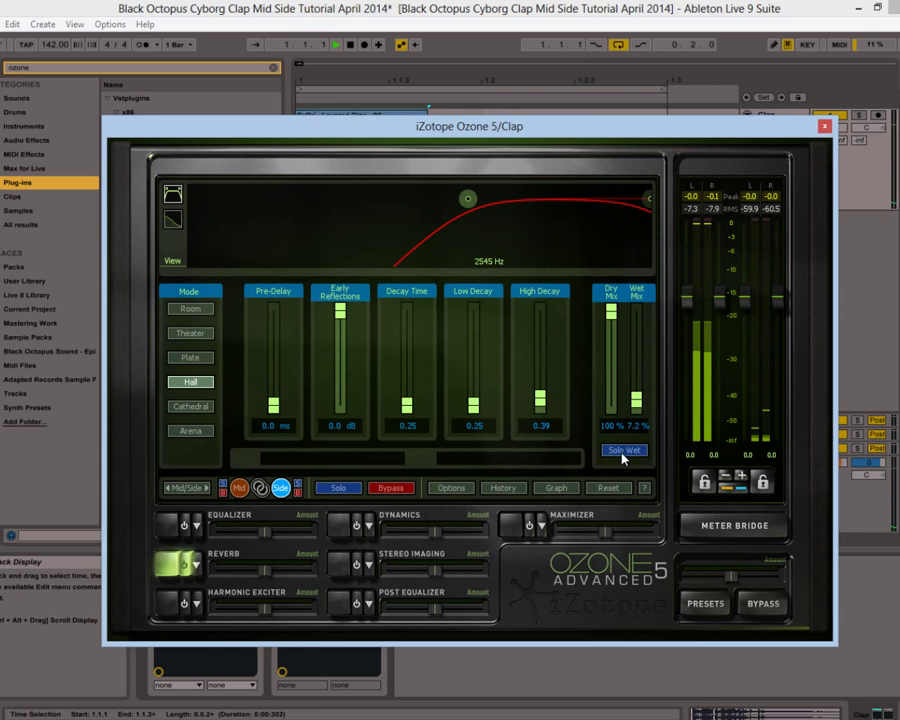
left_click(762, 603)
left_click(762, 603)
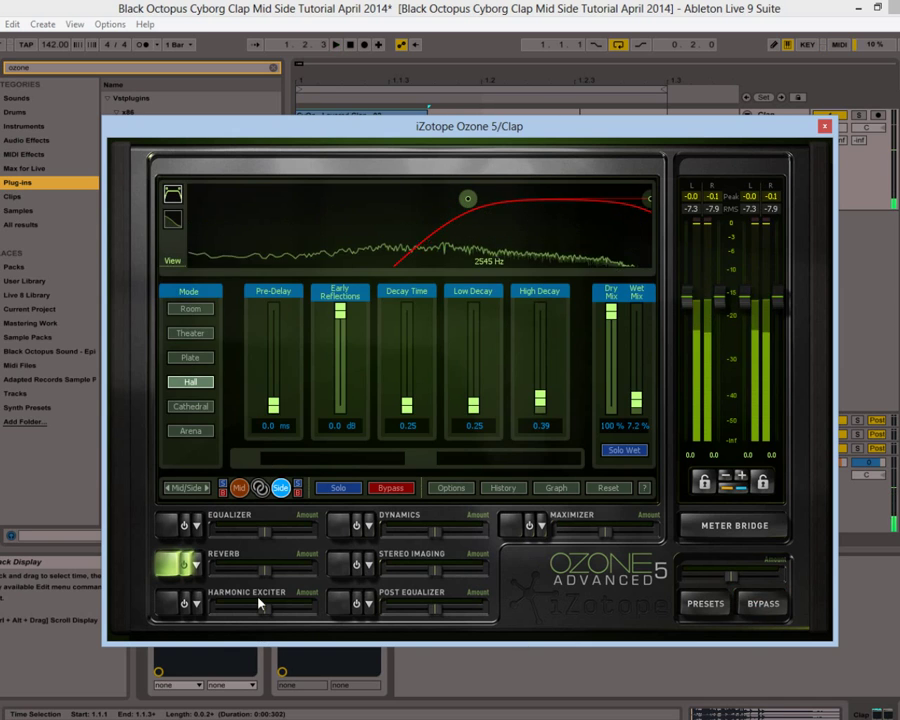
Turn on the Harmonic Exciter, switch it to Mid/Side mode and close the Ozone window
left_click(166, 605)
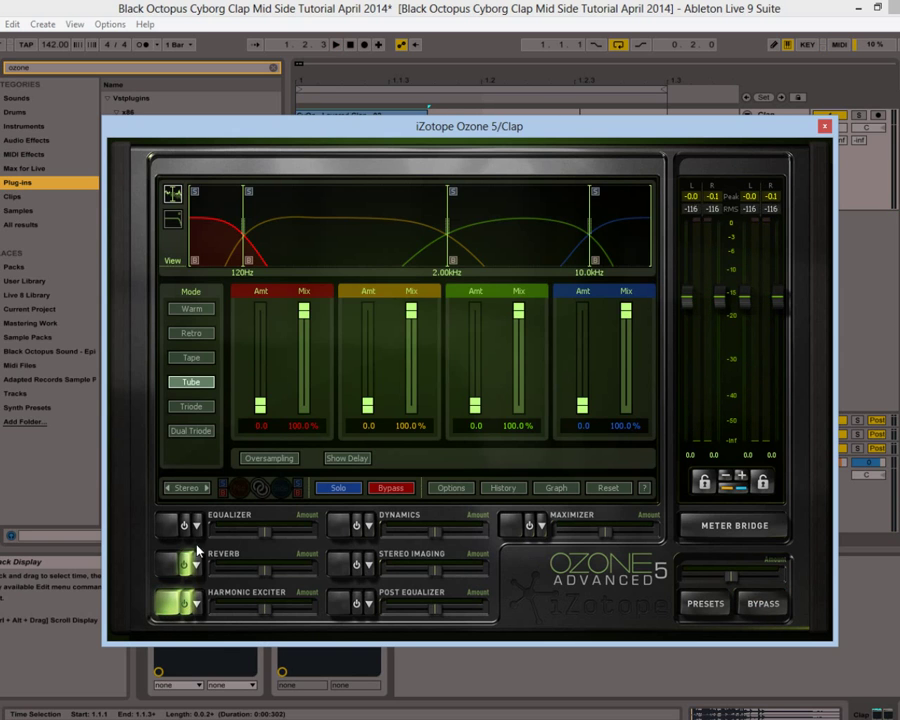
left_click(207, 489)
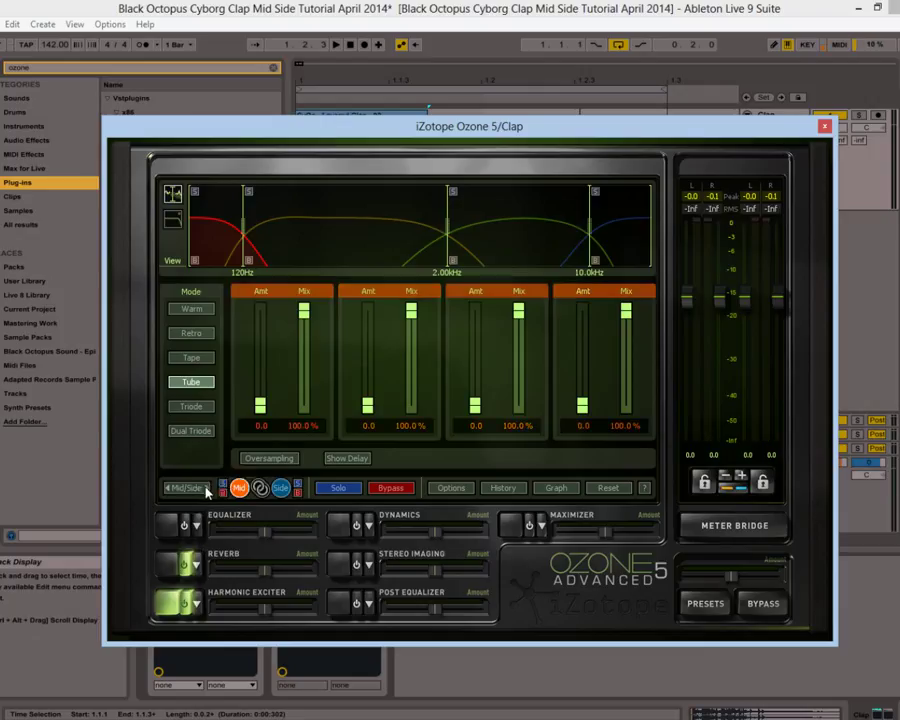
left_click(825, 127)
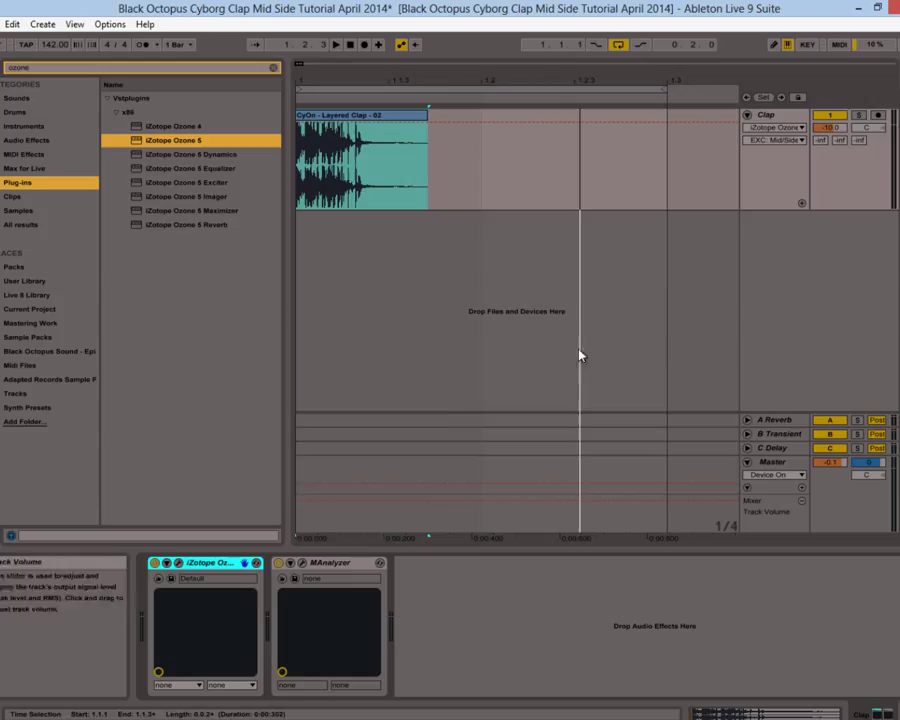
Open MAnalyzer, play the clap through it and reduce the average length to 0 ms
left_click(303, 566)
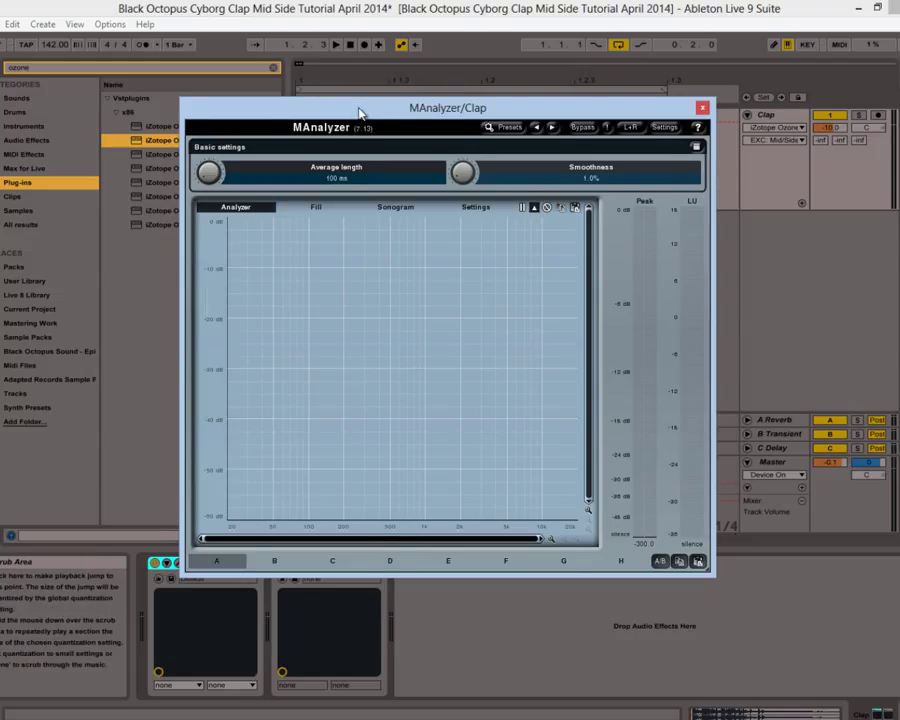
left_click_drag(360, 113, 364, 133)
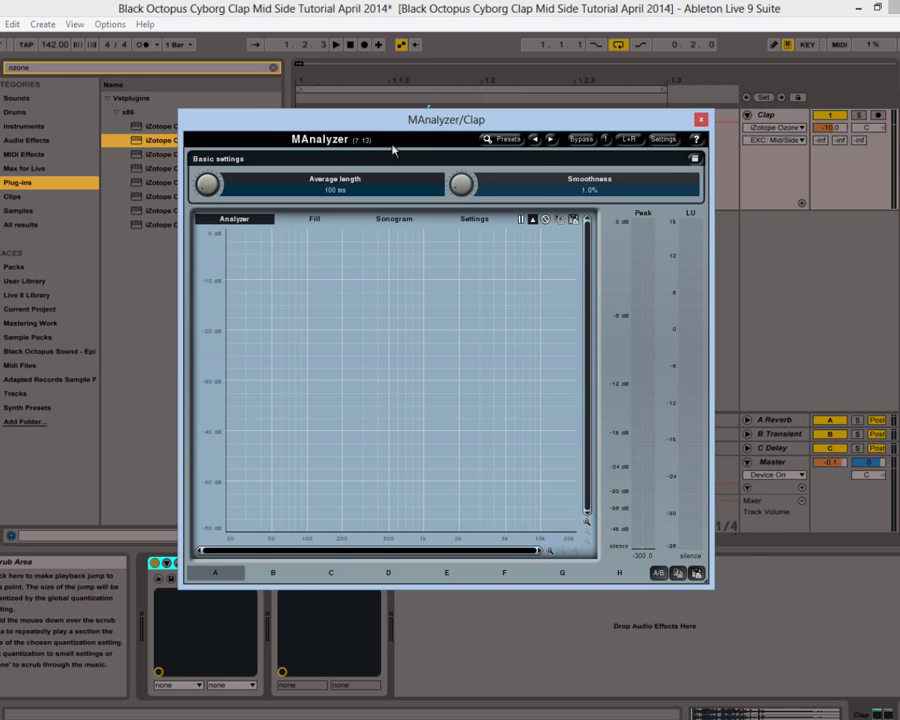
left_click_drag(392, 135, 367, 157)
key("space")
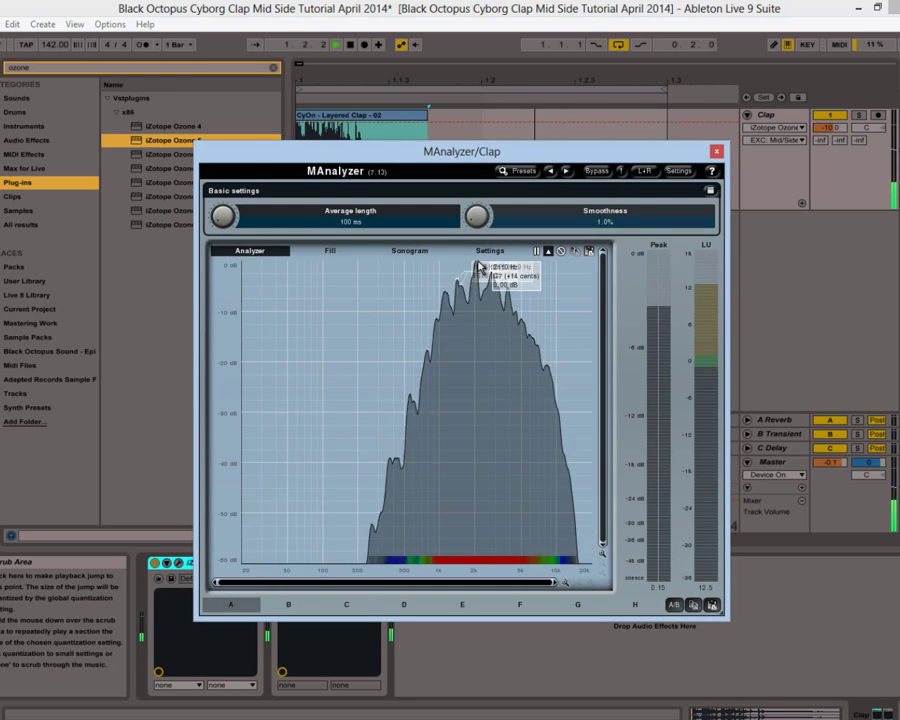
left_click_drag(222, 214, 223, 226)
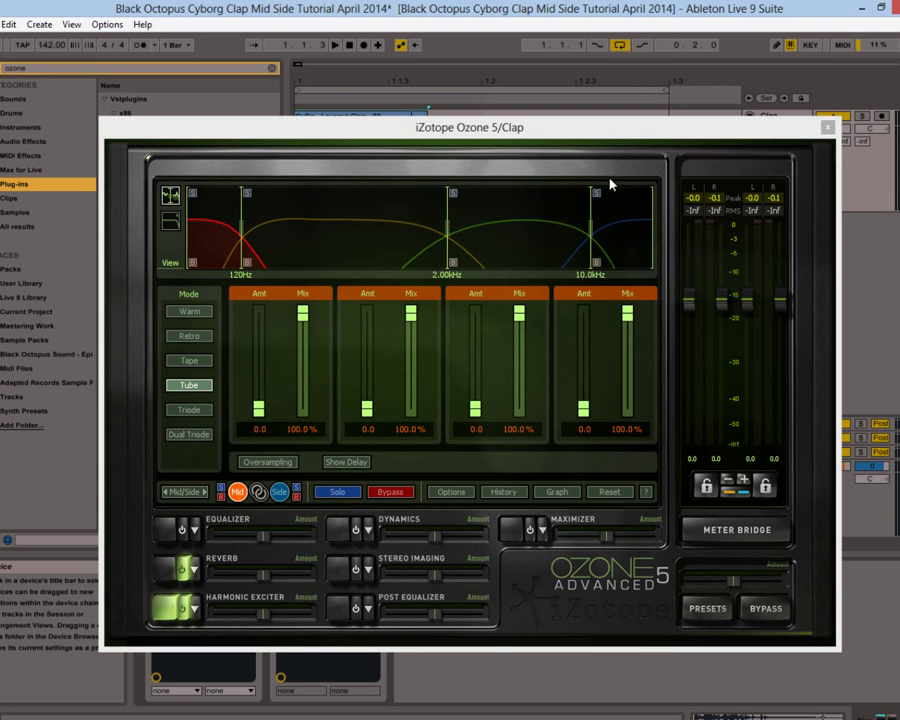
Reopen MAnalyzer in place of Ozone, examine the clap's frequency spectrum during playback and close the analyzer
left_click(827, 130)
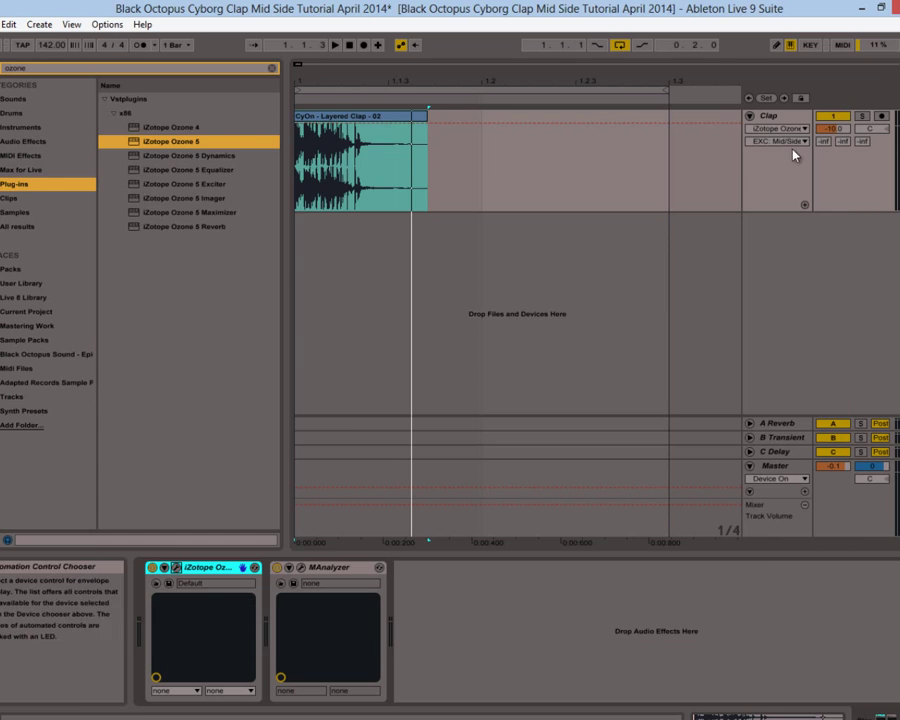
left_click(301, 568)
key("space")
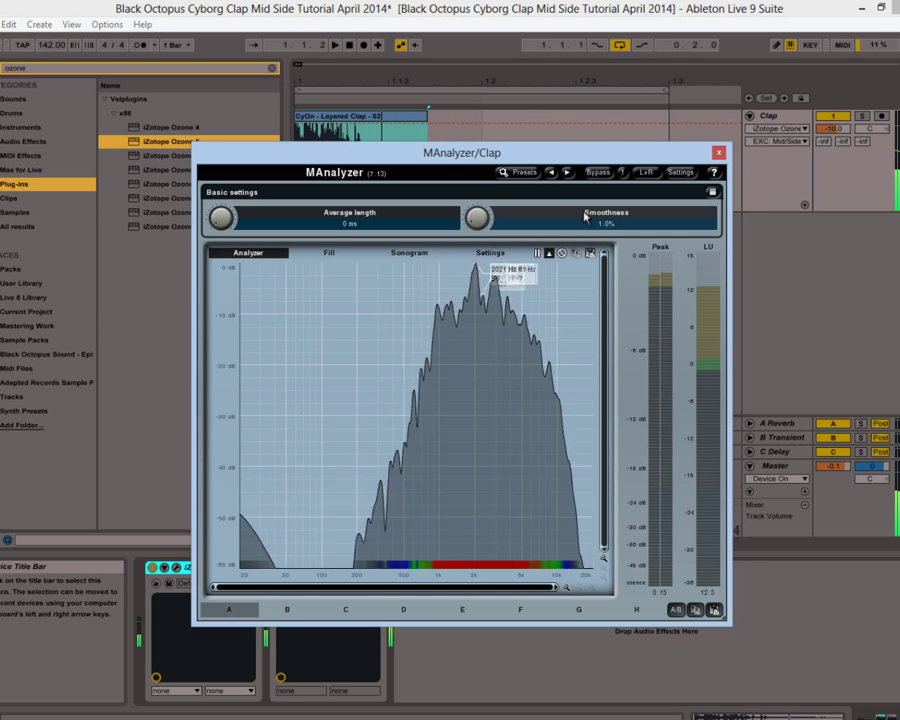
key("space")
left_click(719, 154)
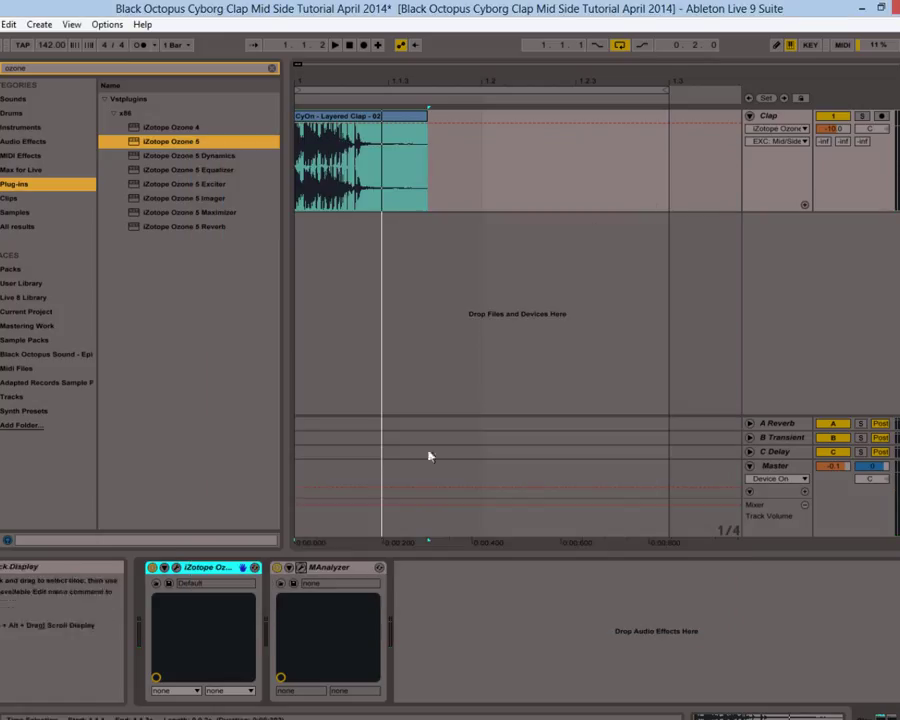
Set the exciter's lower crossovers to about 183 Hz and 333 Hz and the mid channel's second band to amount 3.9 and mix 31.3 %
left_click(176, 567)
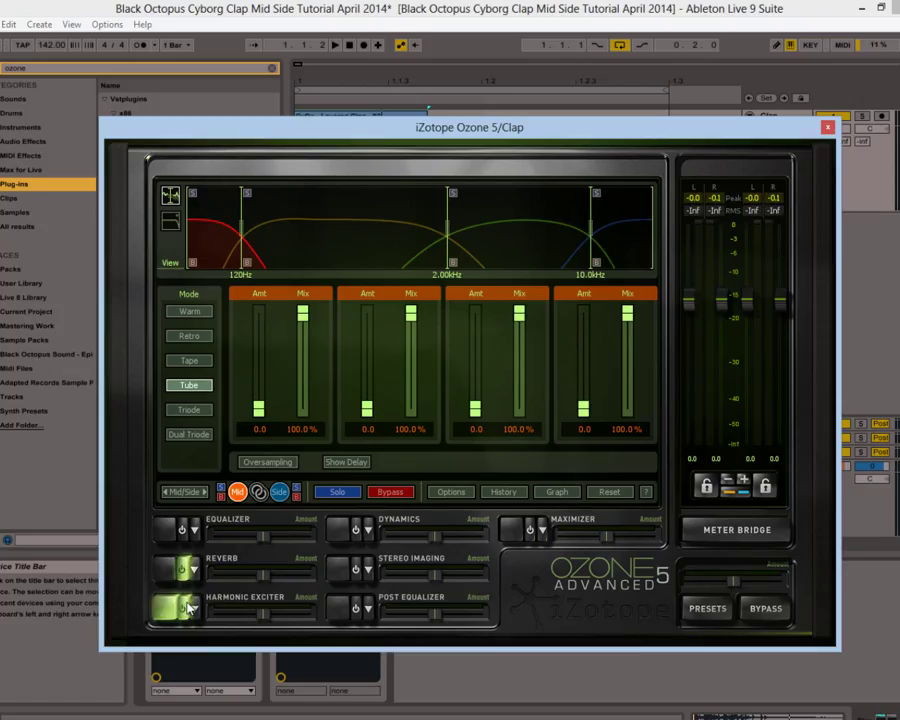
left_click_drag(242, 252, 272, 260)
left_click_drag(447, 251, 265, 257)
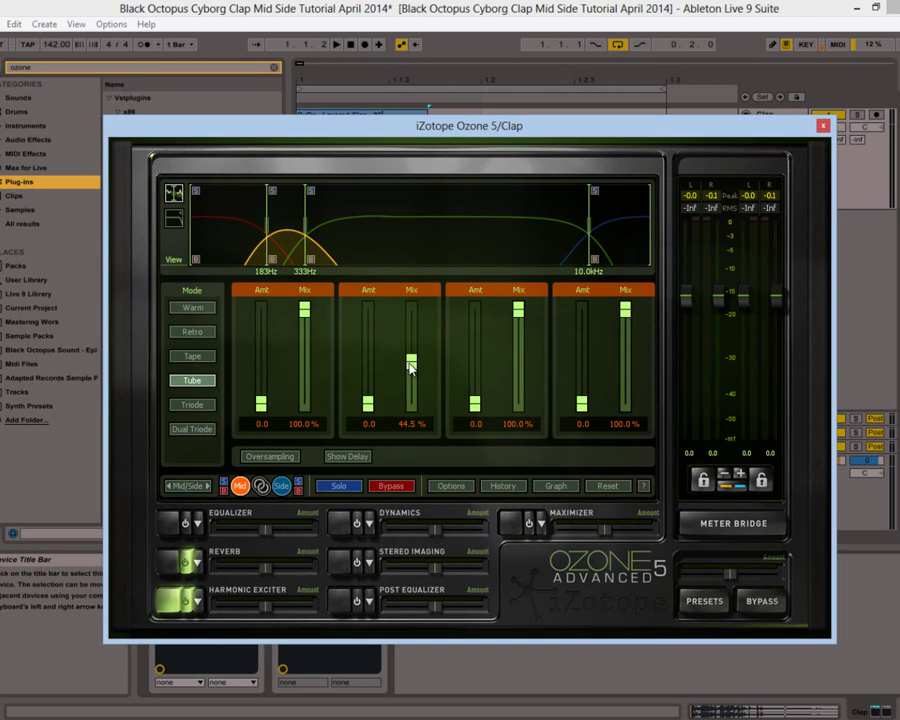
left_click_drag(376, 410, 368, 392)
key("space")
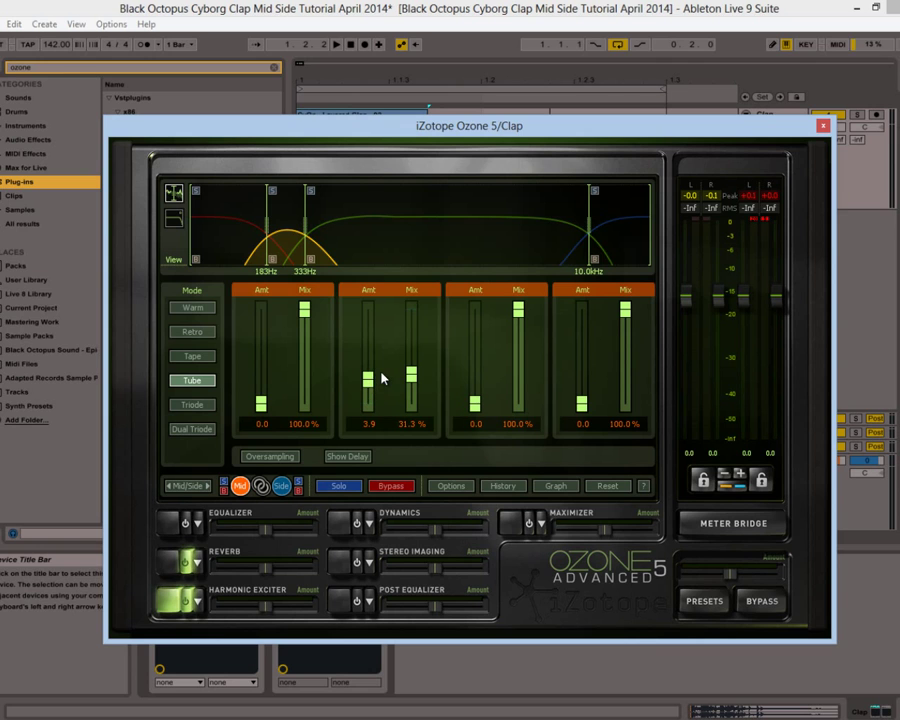
Set the mid exciter's third band to amount 0.8 and mix 35.9 %, and its fourth band to amount 0.8 and mix 39.8 %
left_click_drag(519, 311, 517, 368)
left_click_drag(626, 311, 629, 384)
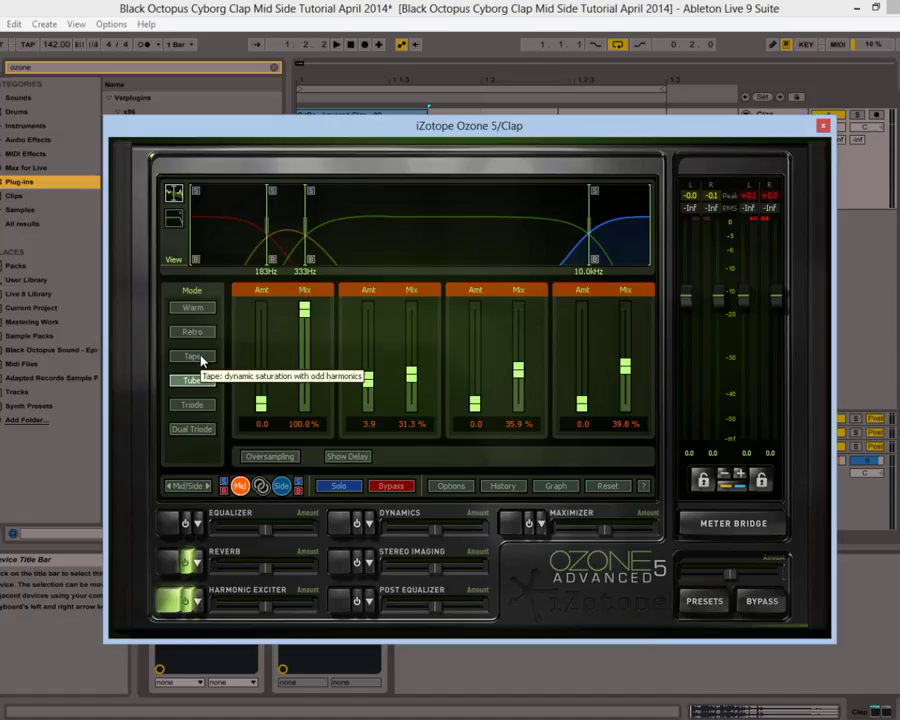
mouse_move(475, 404)
left_mouse_down()
mouse_move(475, 391)
mouse_move(475, 399)
left_mouse_up()
left_click_drag(583, 406, 583, 400)
Compare the clap with the exciter off and on, and reduce the mid channel's third and fourth band amounts to 0.6
key("space")
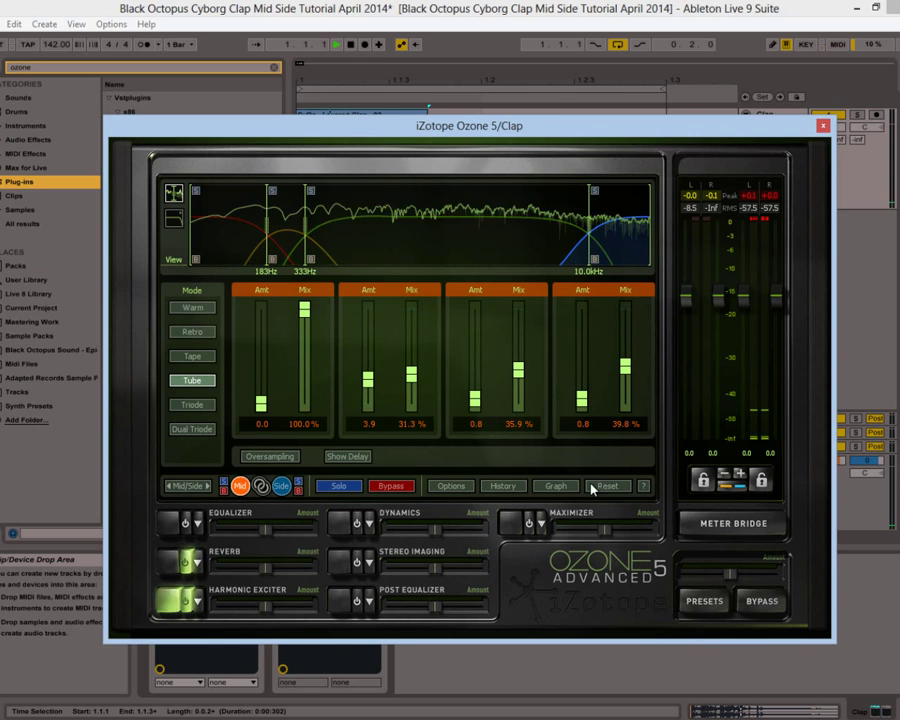
left_click(185, 602)
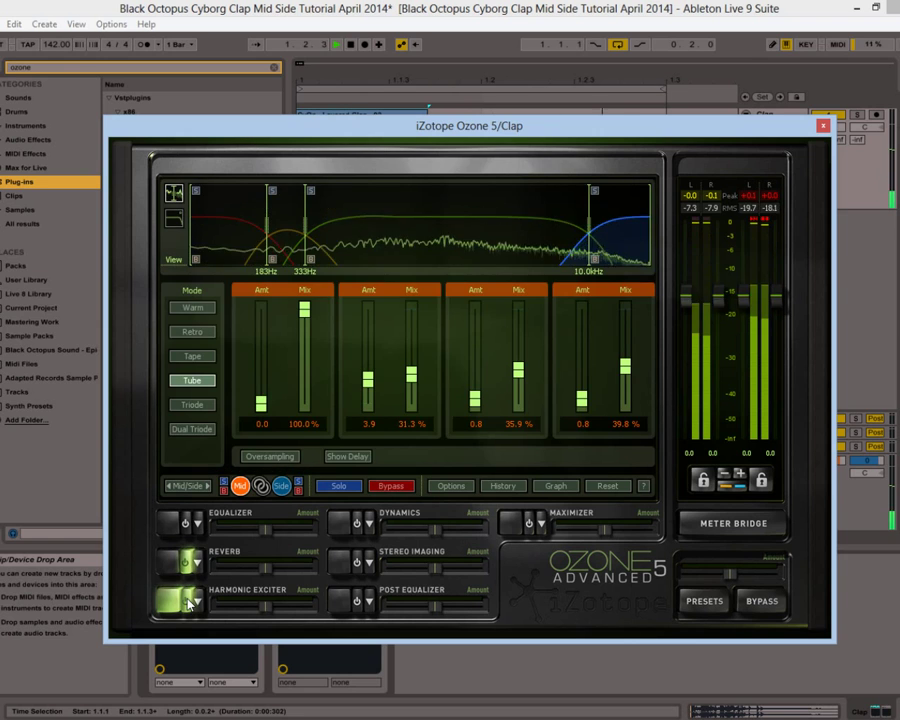
key("space")
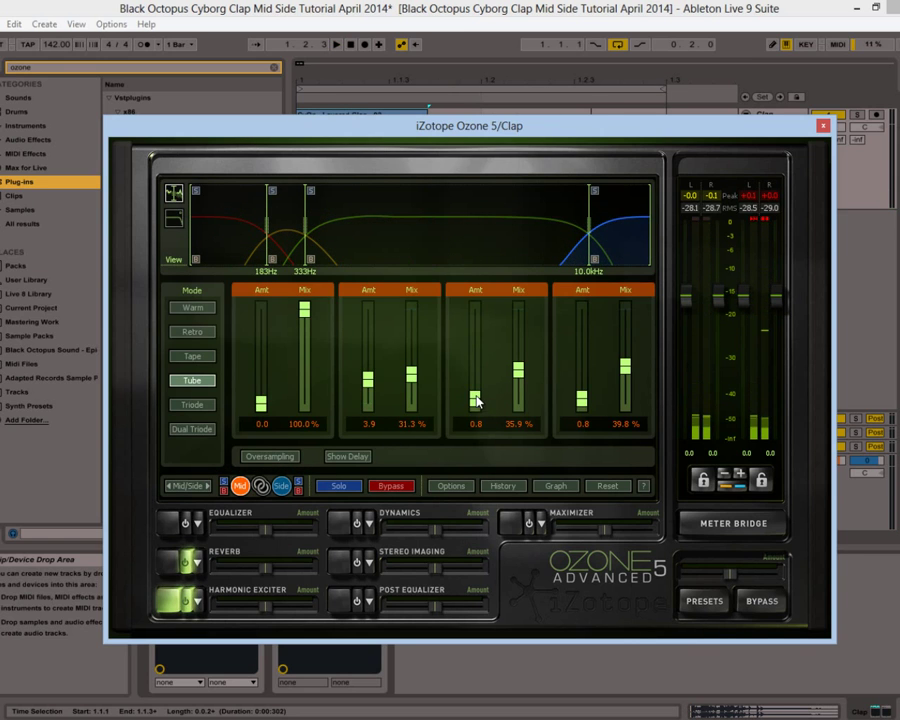
left_click(475, 400)
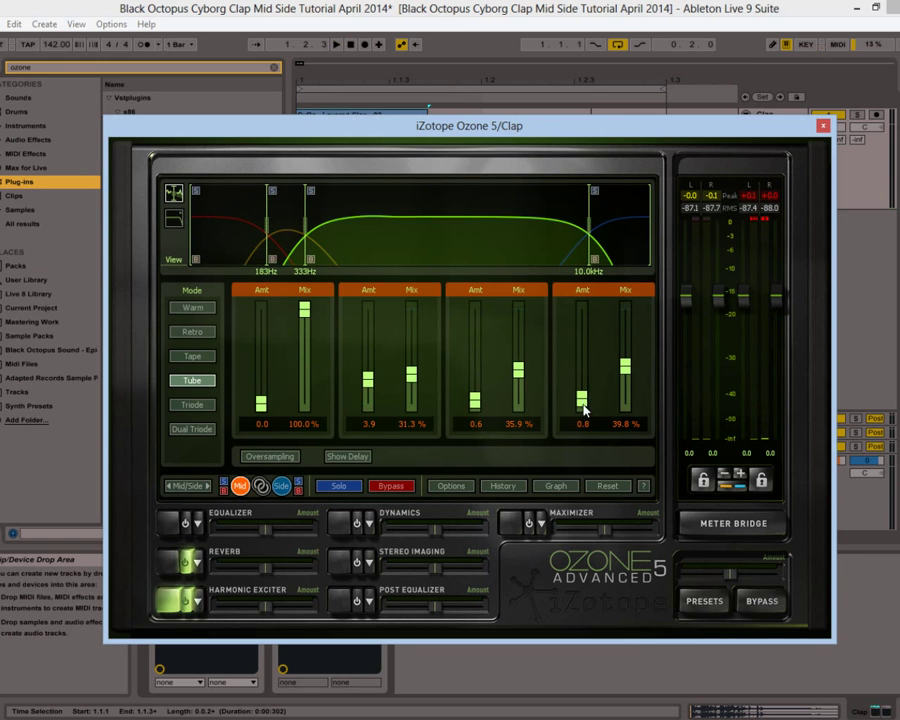
left_click_drag(585, 432, 584, 434)
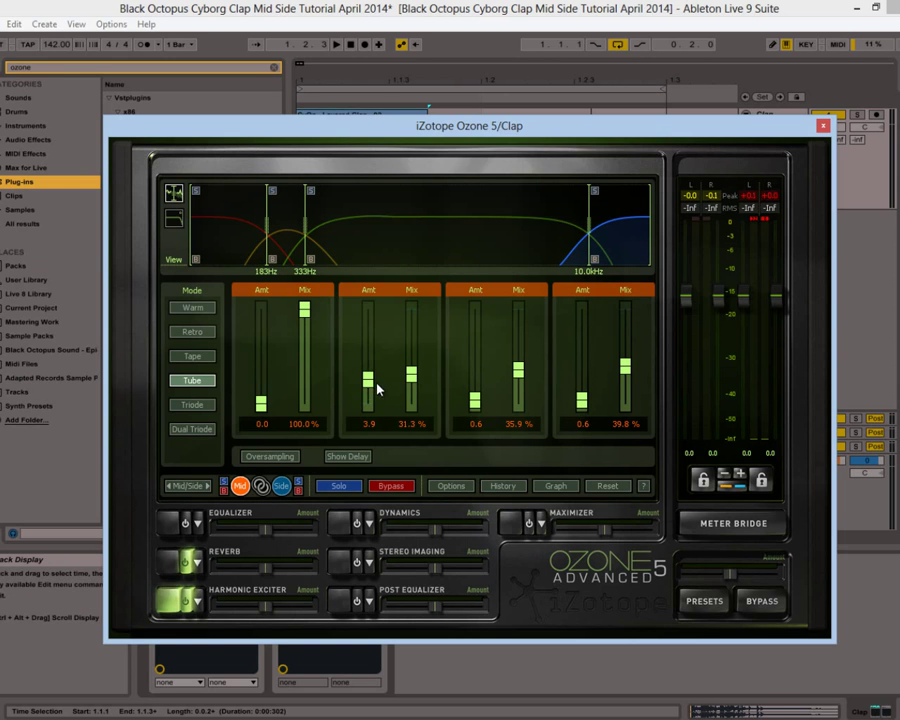
Set the side exciter's third band to amount 1.2 and mix 36.7 %, and its fourth band to amount 0.6 and mix 38.3 %
left_click(284, 487)
left_click_drag(518, 310, 519, 362)
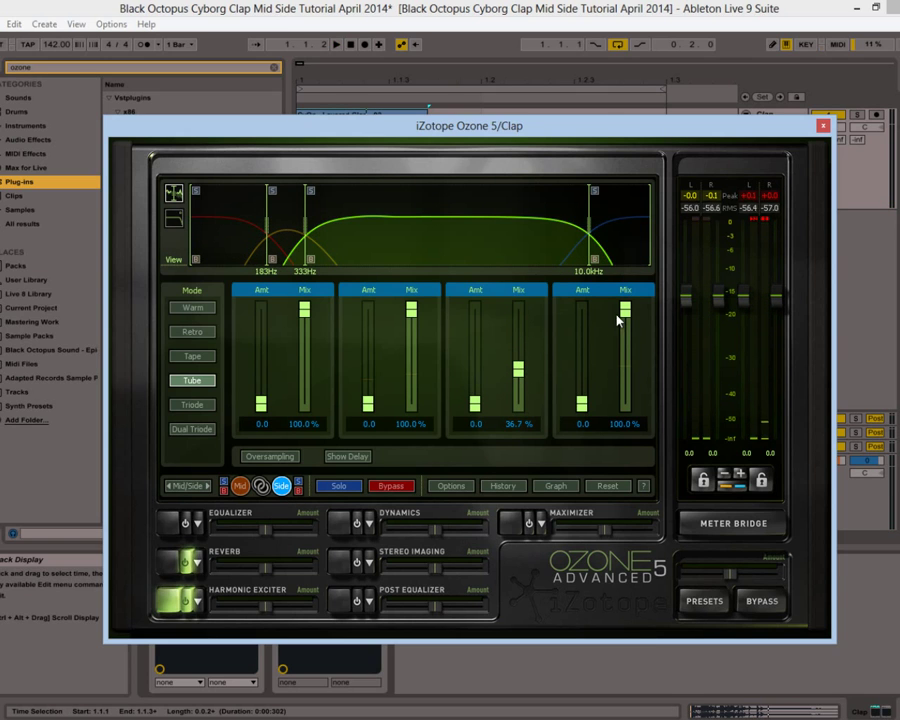
left_click_drag(618, 317, 633, 358)
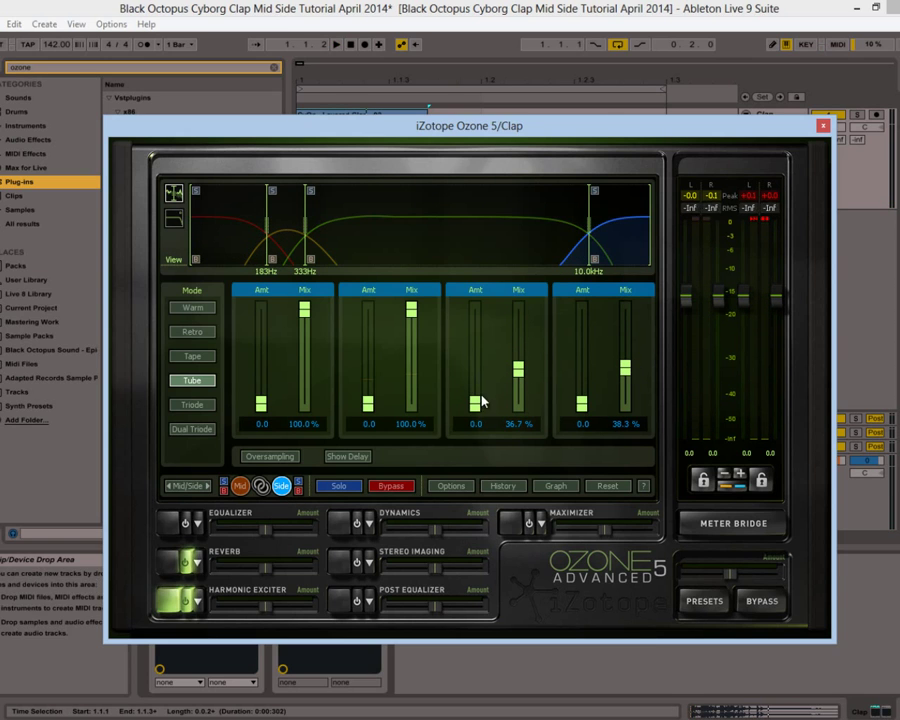
left_click_drag(481, 403, 481, 380)
key("space")
left_click_drag(582, 405, 582, 397)
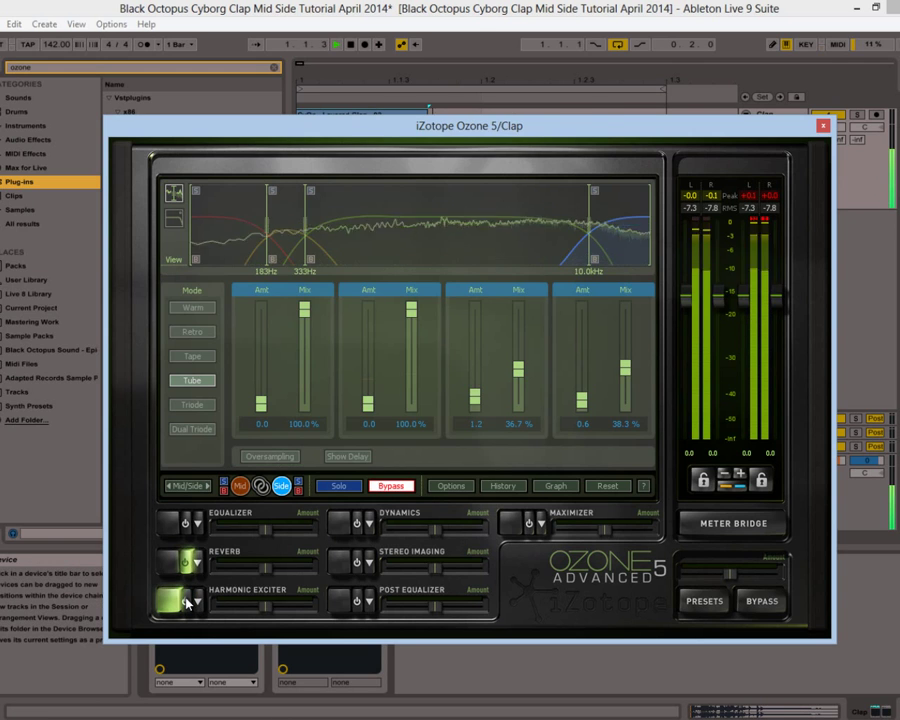
Raise the side exciter's third band amount to 1.6 and fourth band amount to 1.0 while listening, and stop playback
left_click_drag(475, 398, 475, 393)
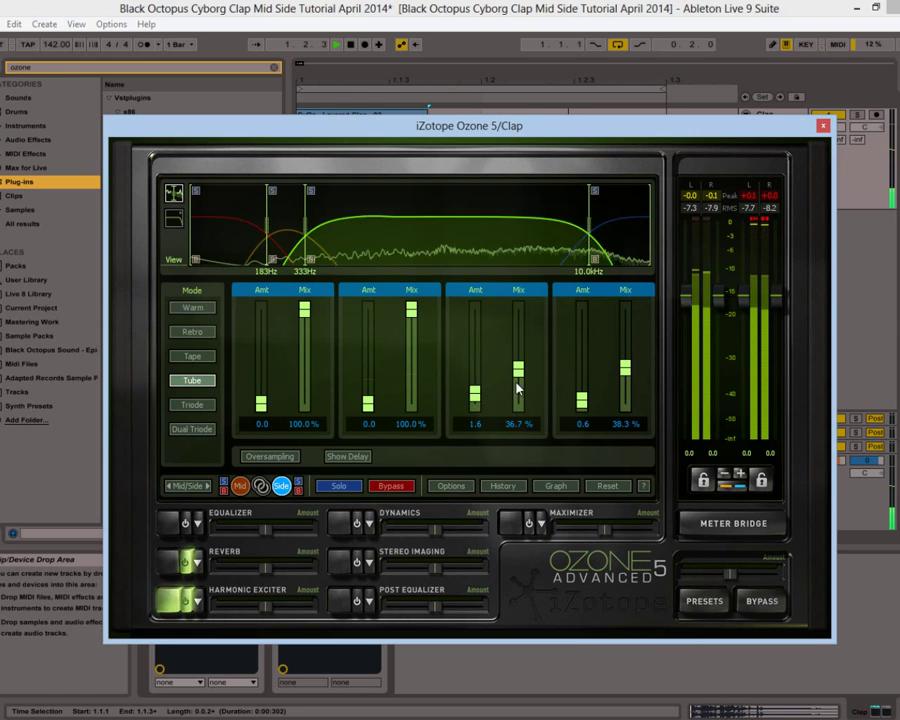
left_click_drag(581, 399, 588, 392)
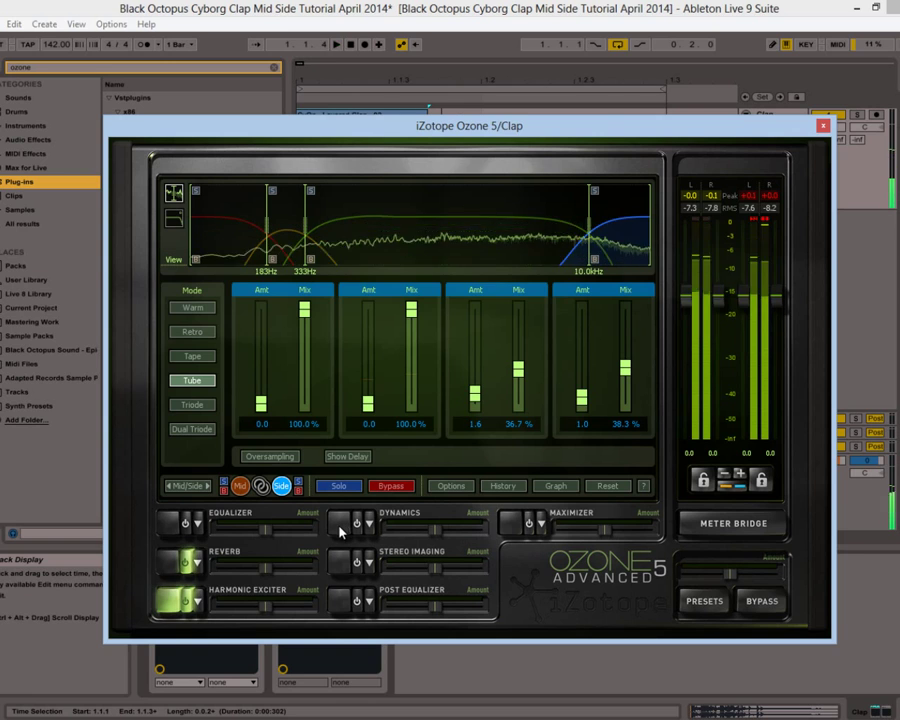
key("space")
Try the Harmonic Exciter's saturation modes and set it to Tape
left_click(182, 383)
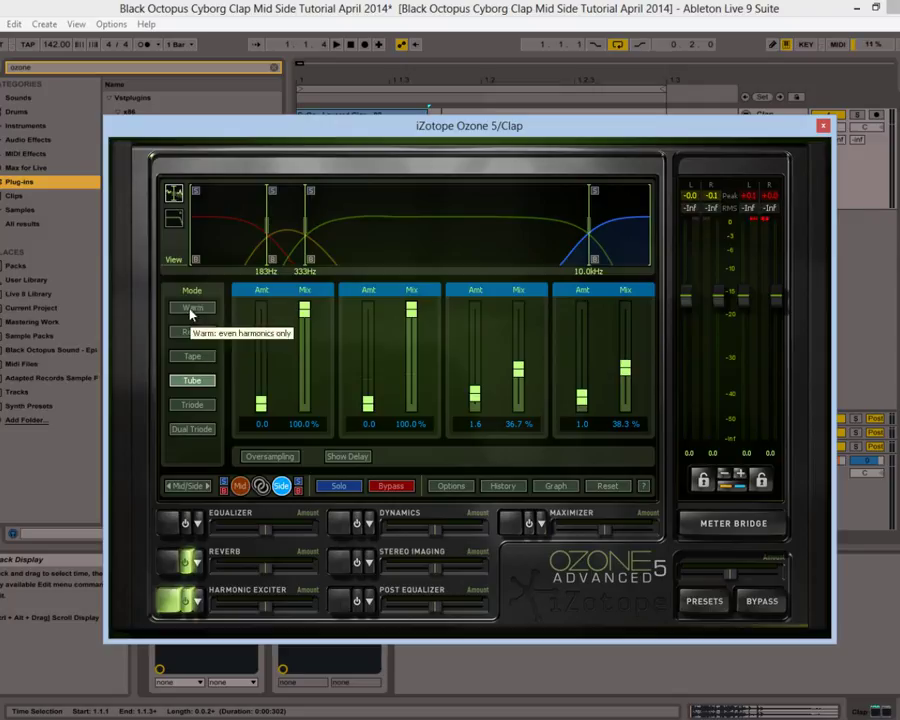
left_click(191, 357)
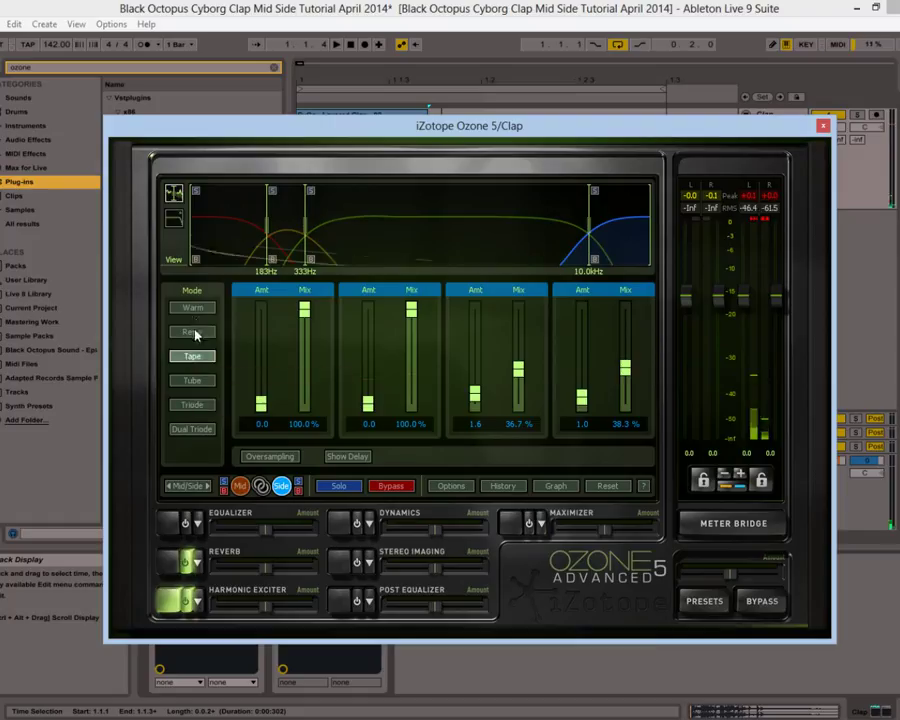
left_click(195, 334)
left_click(195, 355)
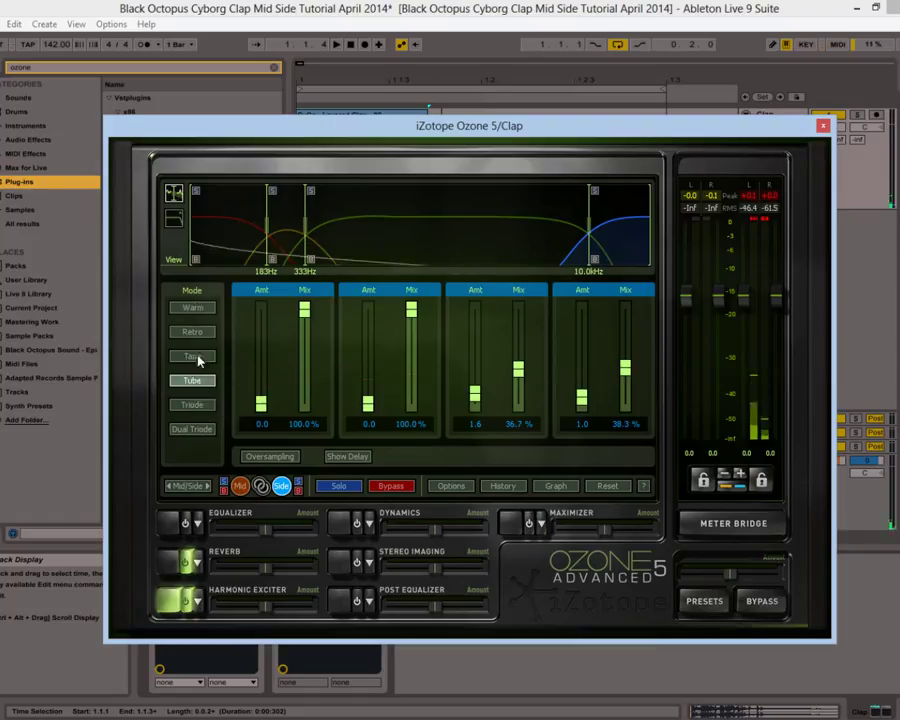
Turn on Dynamics in Mid/Side mode, set its lowest crossover to about 199 Hz and check the crossovers against the exciter's
left_click(355, 522)
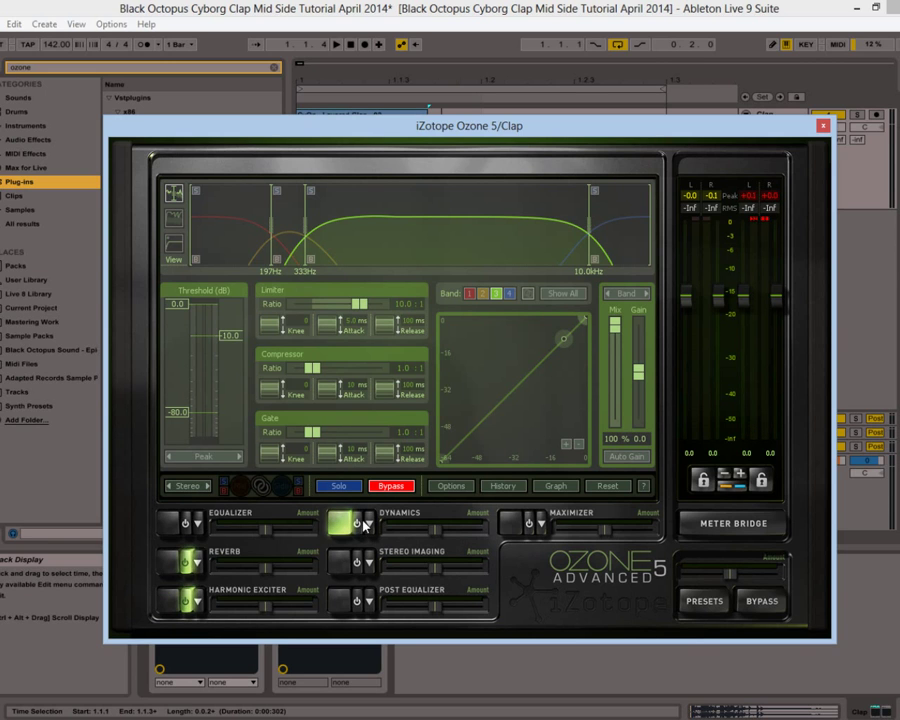
left_click(207, 487)
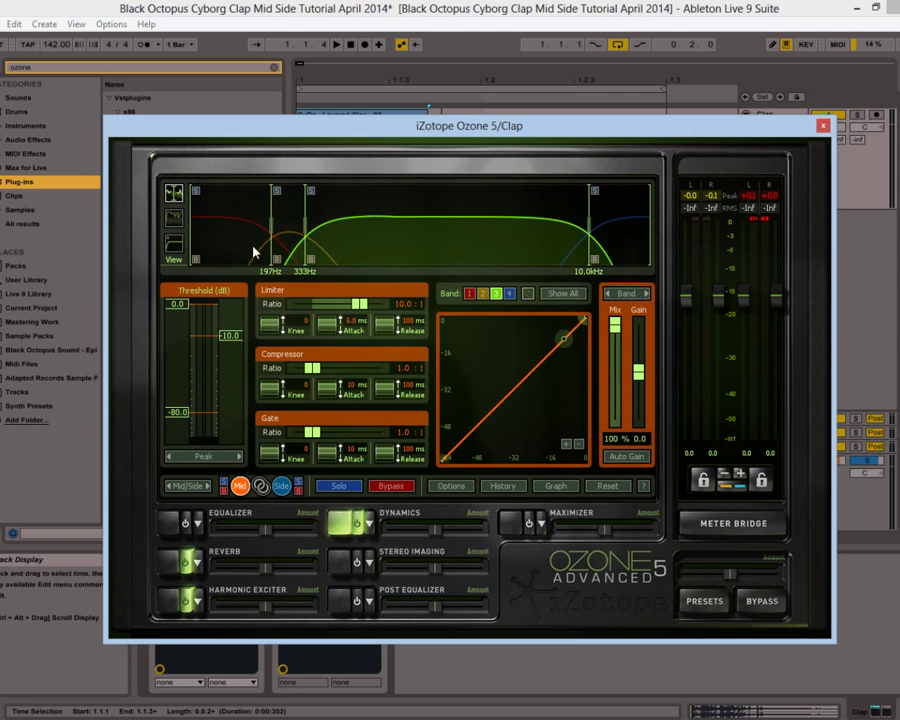
left_click_drag(291, 255, 293, 254)
left_click(366, 237)
left_click(160, 601)
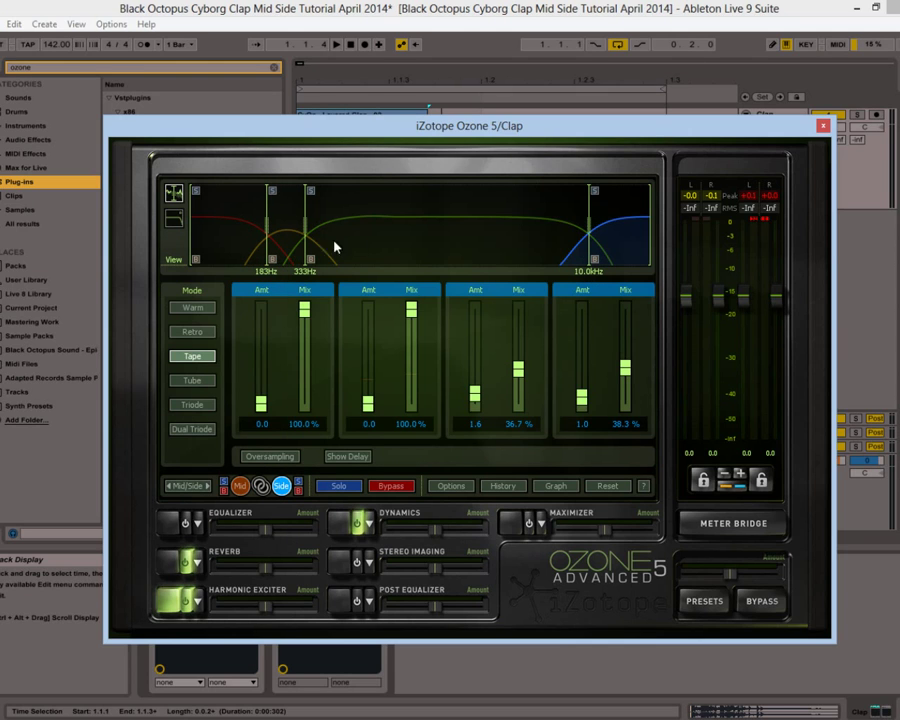
left_click(345, 521)
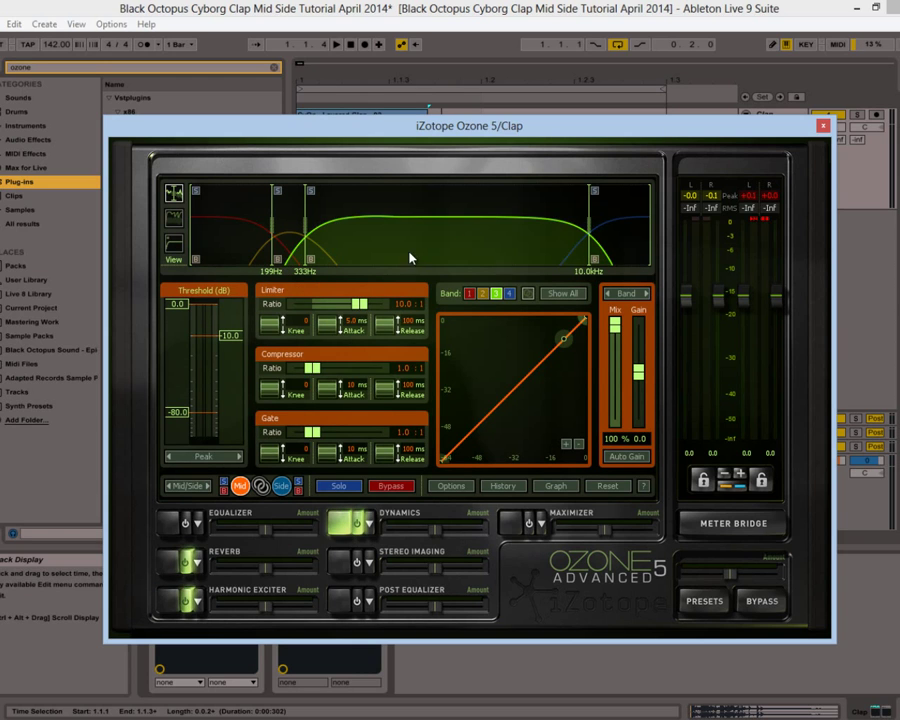
Compare the crossovers with the Harmonic Exciter's and set the two lower Dynamics crossovers to about 178 Hz and 358 Hz
left_click_drag(307, 255, 382, 255)
left_click(334, 245)
left_click(180, 598)
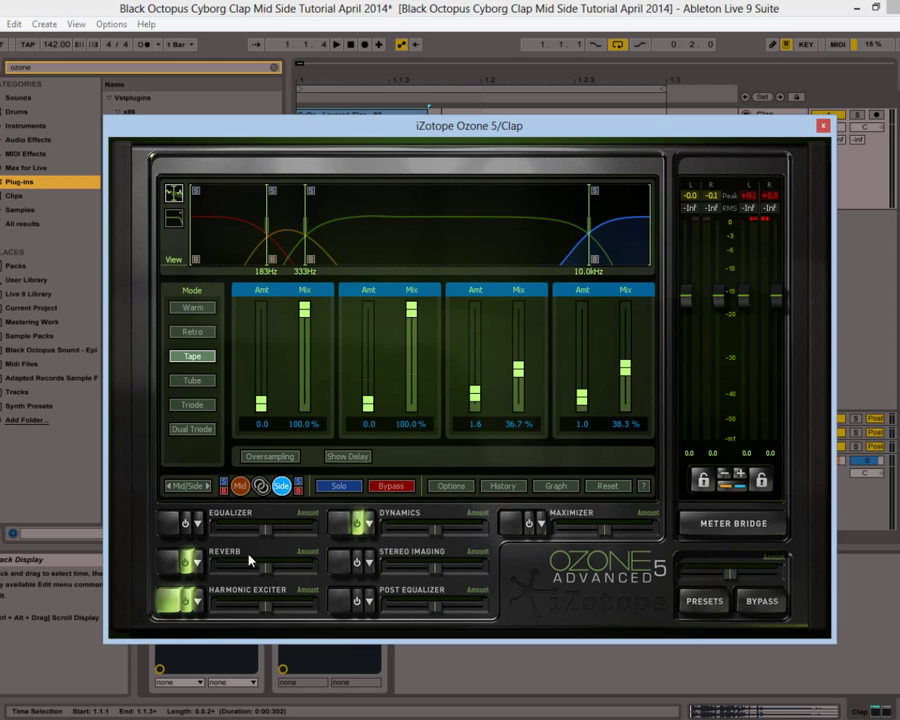
left_click(340, 521)
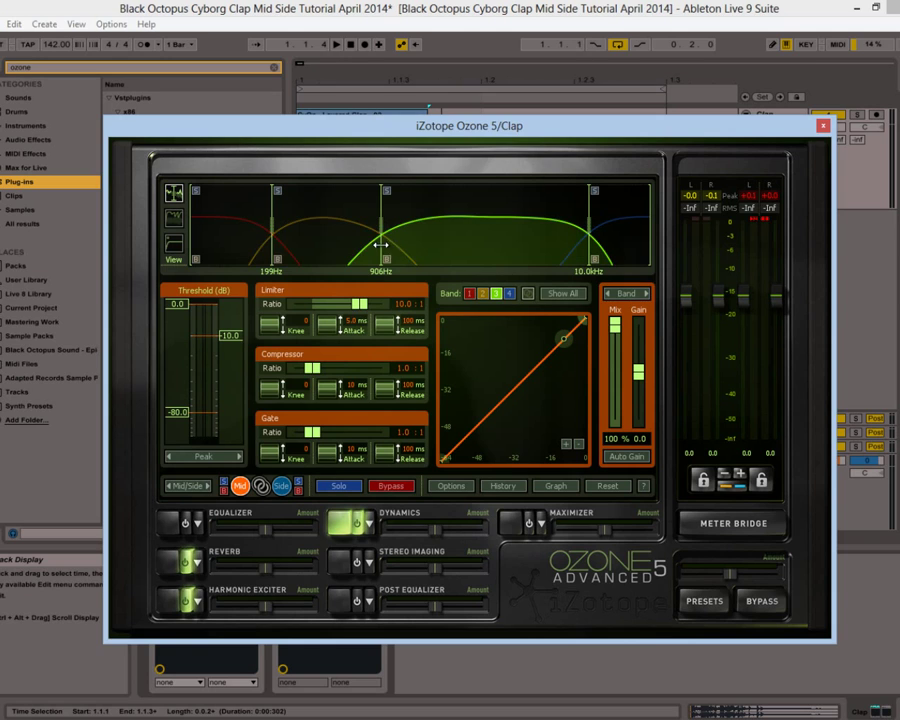
left_click_drag(381, 245, 263, 253)
left_click(275, 250)
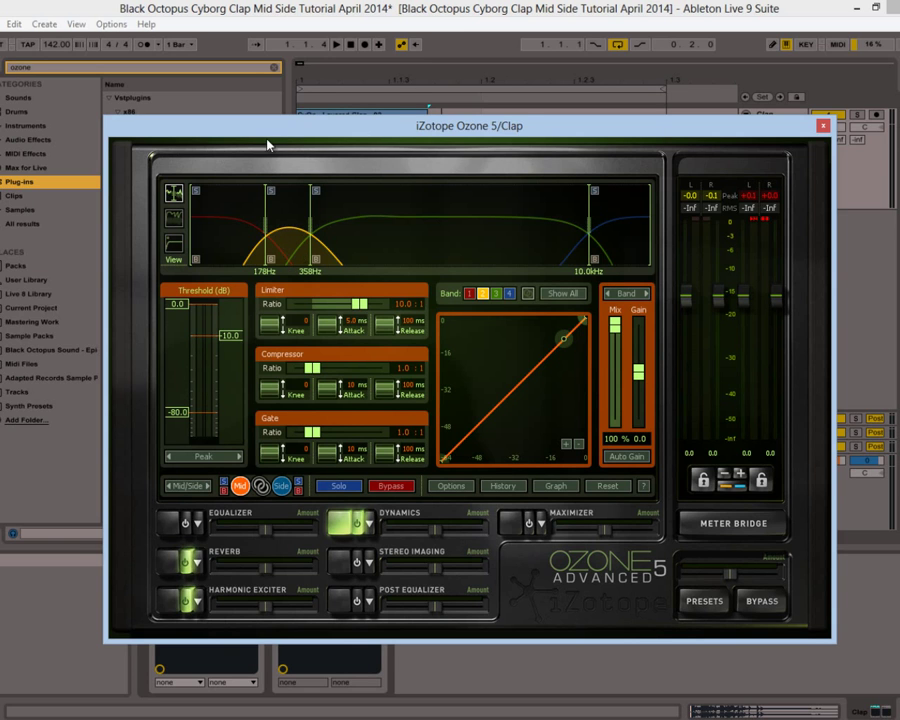
mouse_move(268, 144)
left_mouse_down()
mouse_move(283, 135)
mouse_move(270, 138)
left_mouse_up()
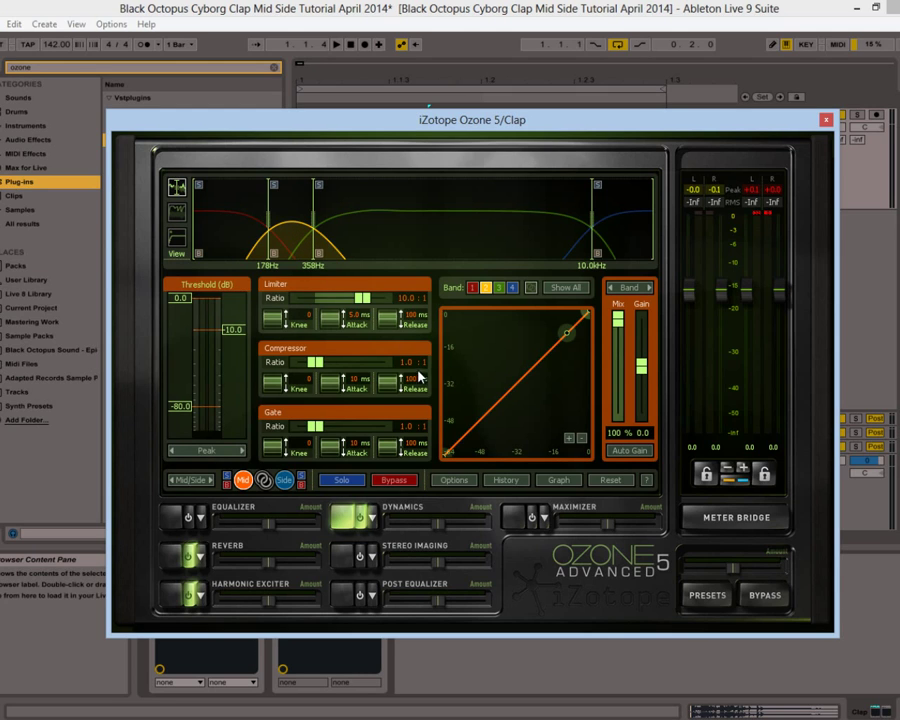
Raise the gain of the mid channel's second Dynamics band to 1.0 during playback, and stop playback
key("space")
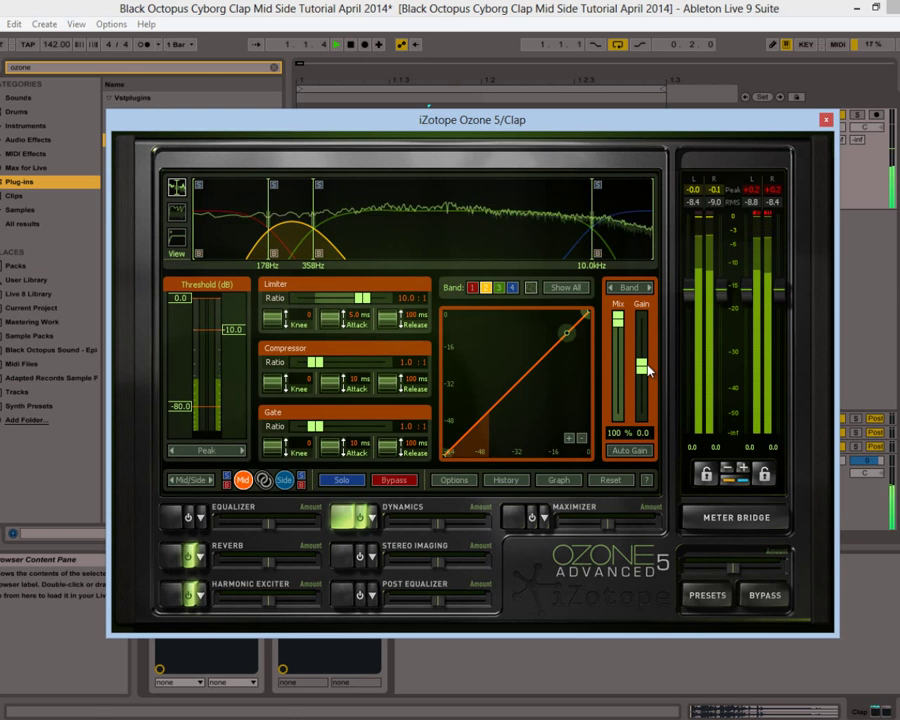
left_click_drag(643, 371, 666, 326)
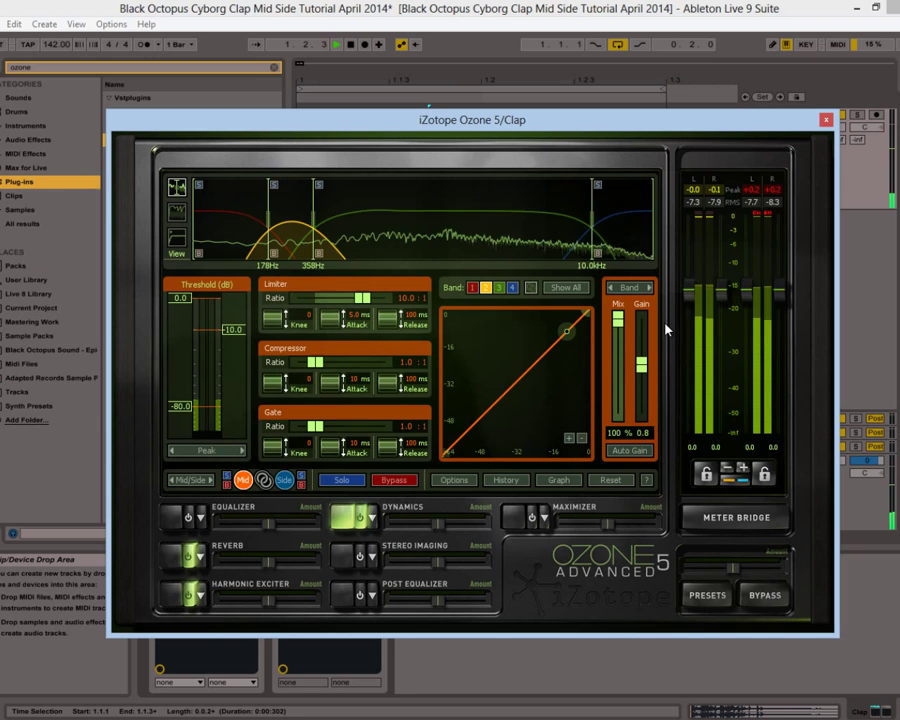
key("space")
Switch Dynamics to the side channel in Mid/Side mode and raise its third band's gain to 0.7
left_click(209, 480)
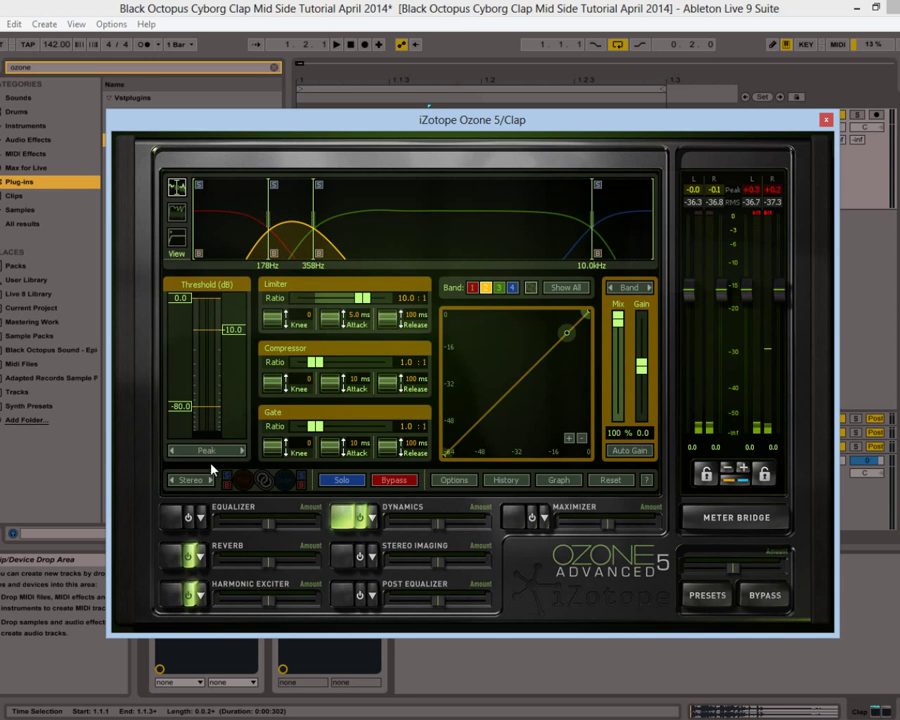
left_click(210, 479)
left_click(285, 480)
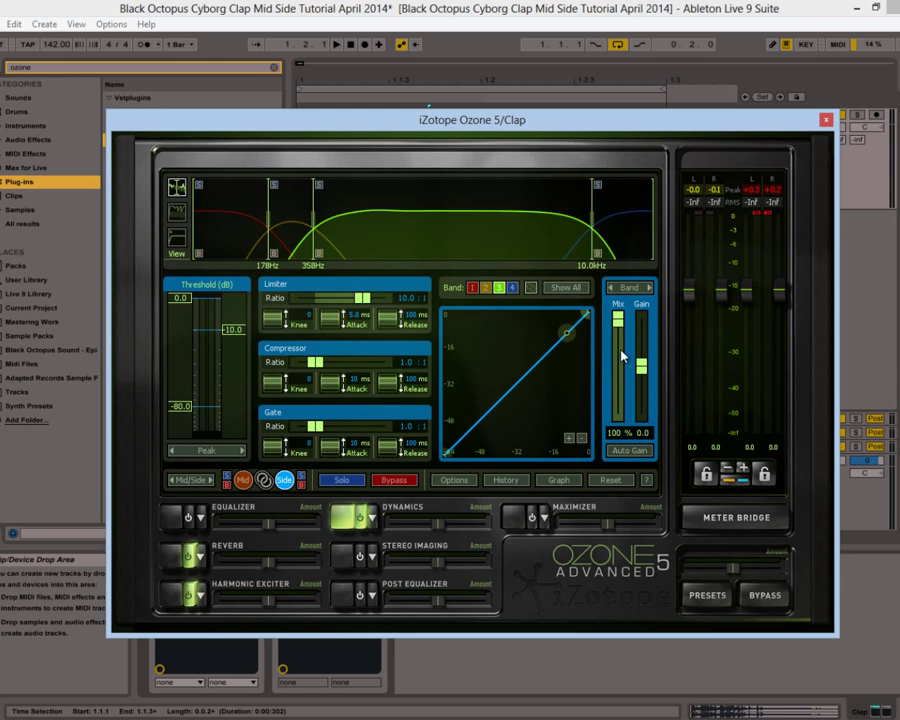
mouse_move(643, 368)
left_mouse_down()
mouse_move(650, 340)
mouse_move(645, 363)
left_mouse_up()
left_click(635, 258)
Play the clap and compare it with the whole plug-in bypassed and active, and stop playback
key("space")
left_click(392, 253)
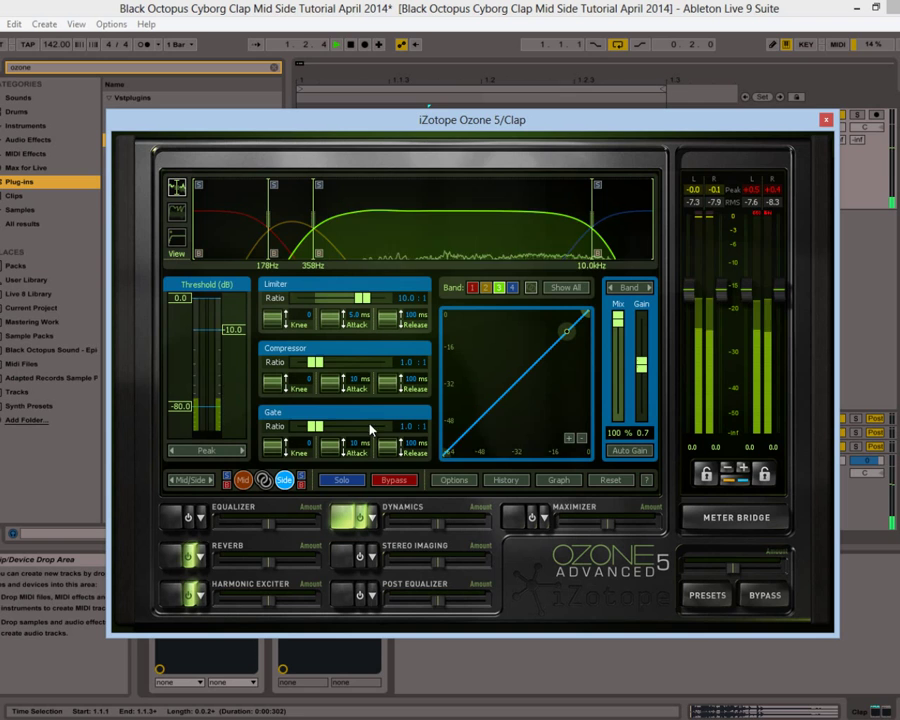
left_click(762, 600)
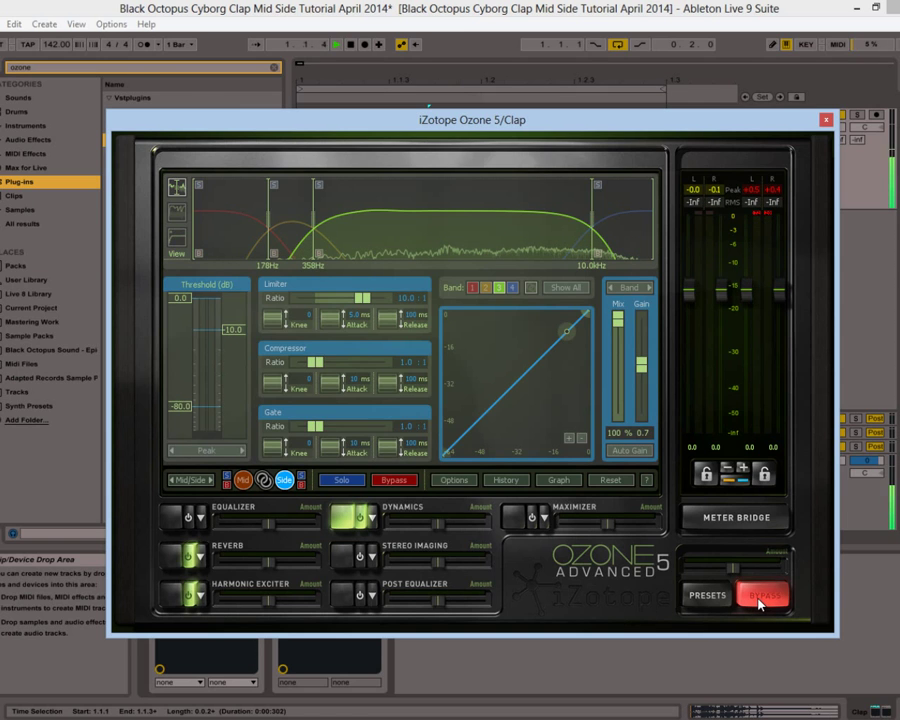
left_click(762, 598)
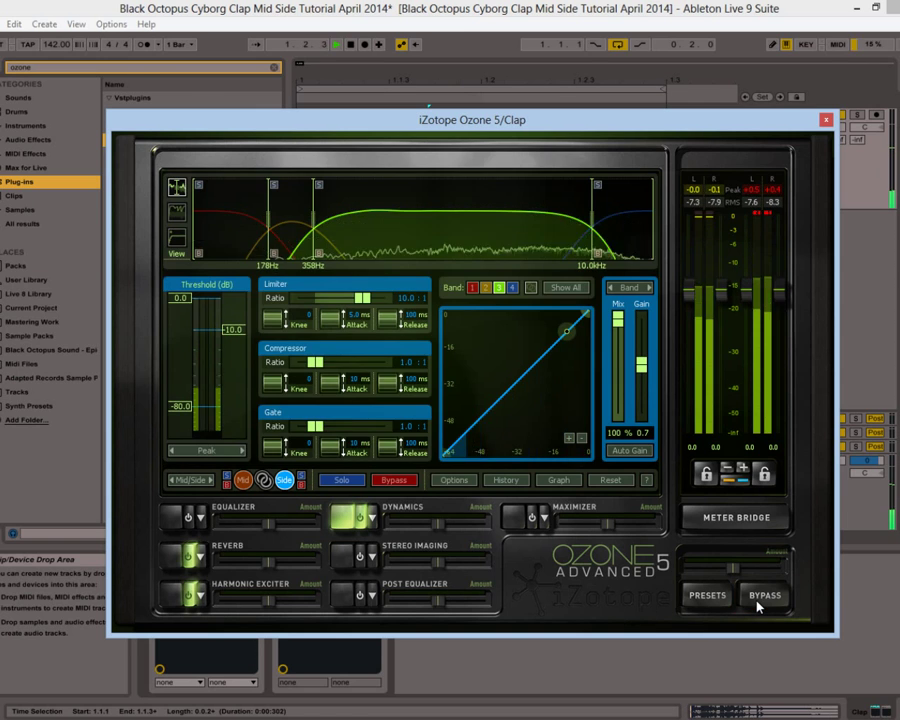
key("space")
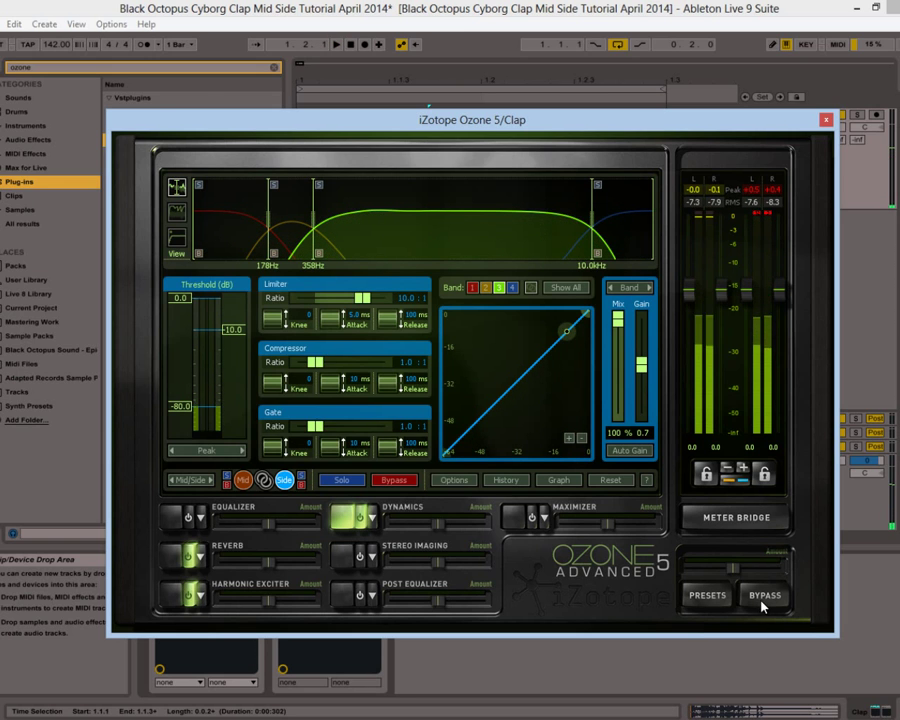
Review the side channel's settings in the Reverb, Harmonic Exciter and Dynamics modules
left_click(161, 557)
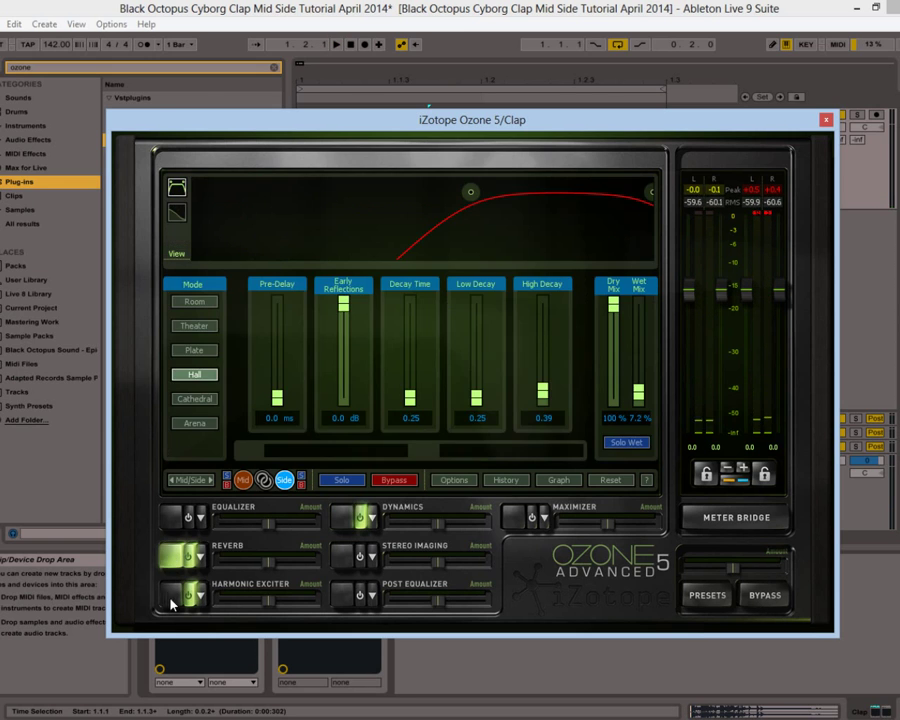
left_click(175, 600)
left_click(331, 523)
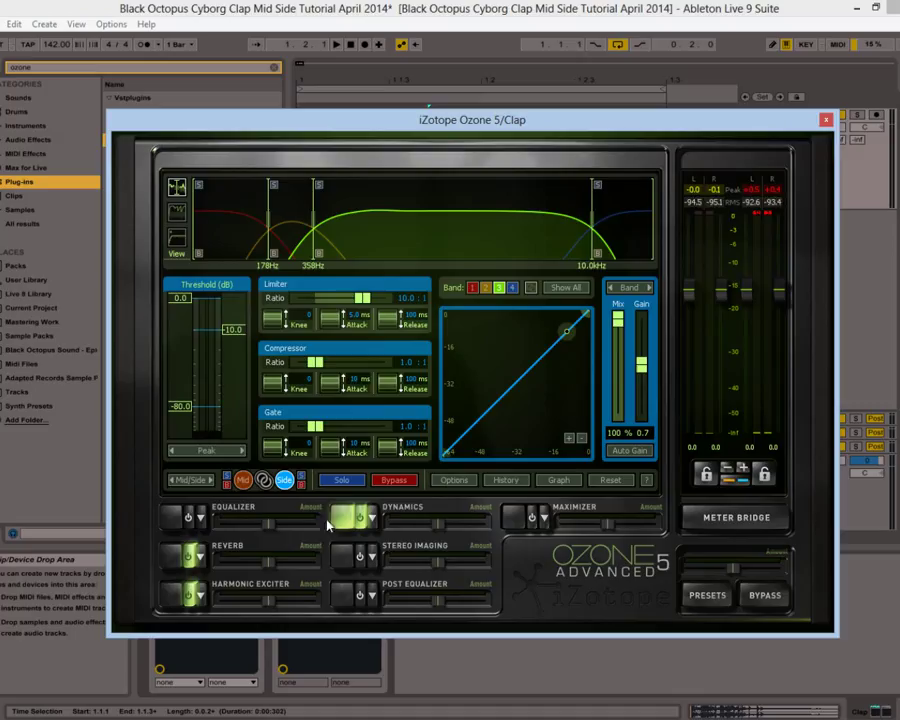
Close the Ozone 5 window, reopen it from the Clap track's device chain and close it again
left_click(825, 120)
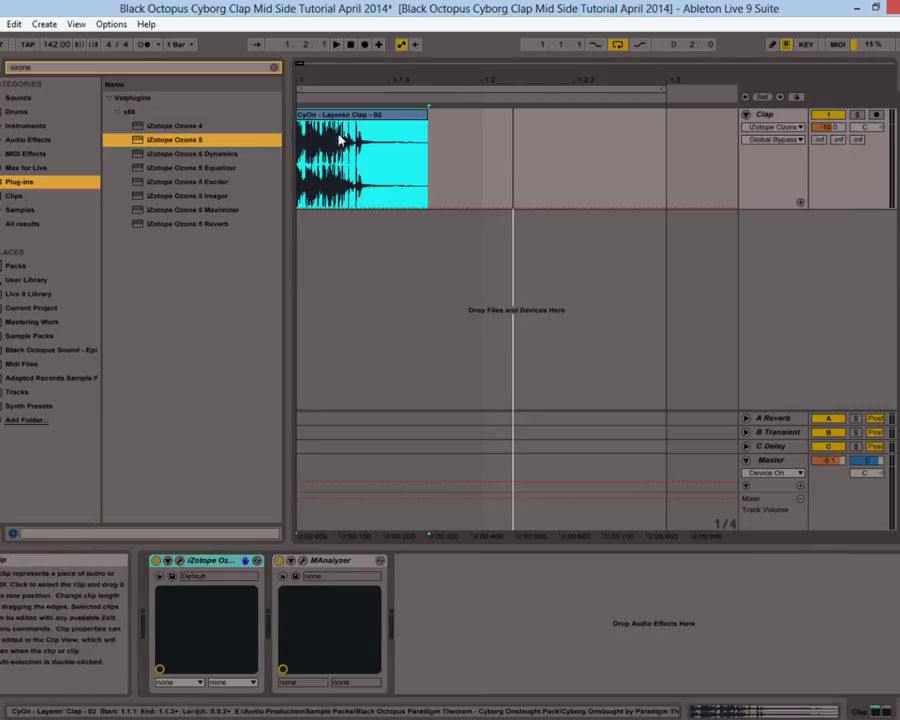
left_click(180, 562)
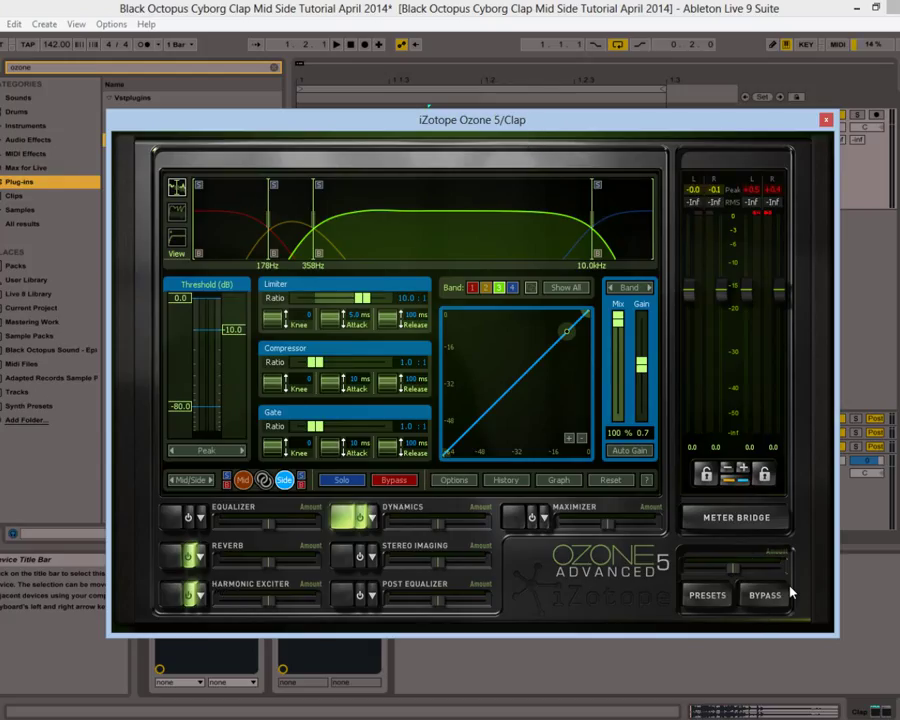
left_click(826, 122)
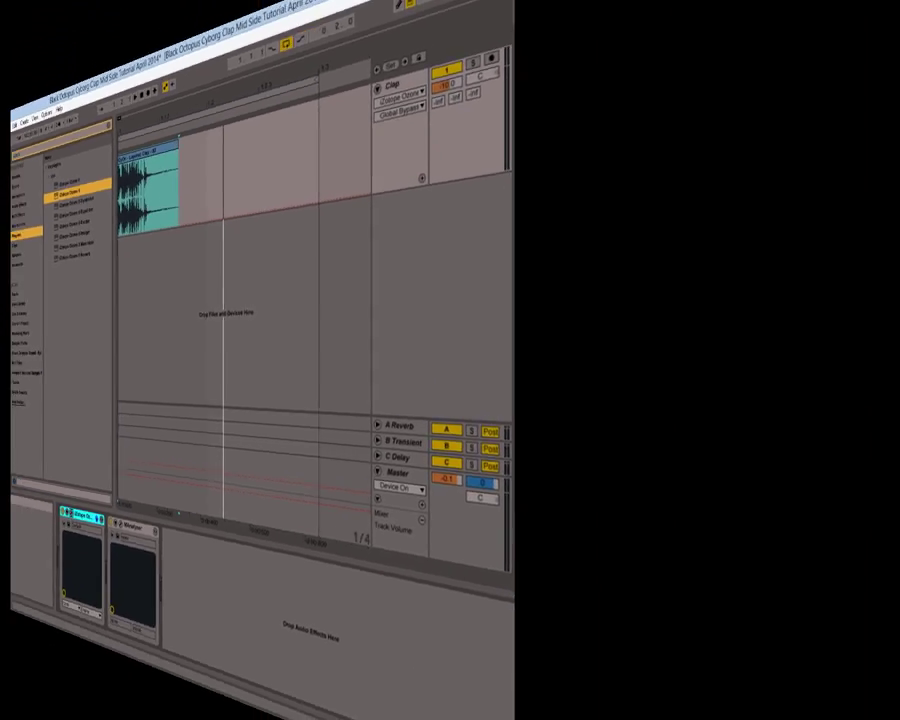